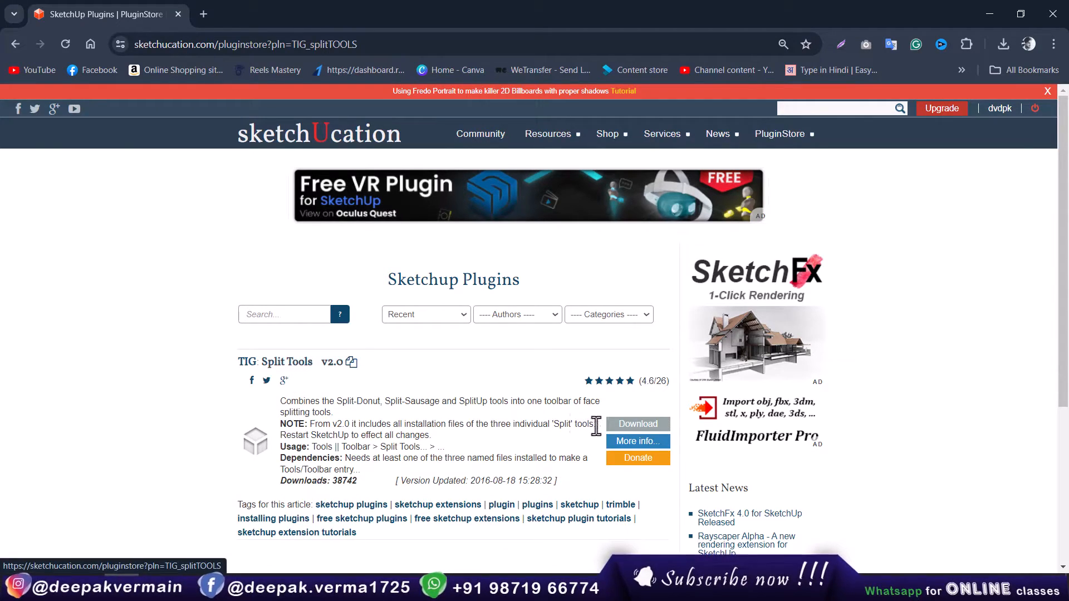
Step: Download the TIG Split Tools v2.0 extension file to Downloads, switch to SketchUp and install TIG_splitTOOLS_v2.0 (2) as an extension
left_click(632, 423)
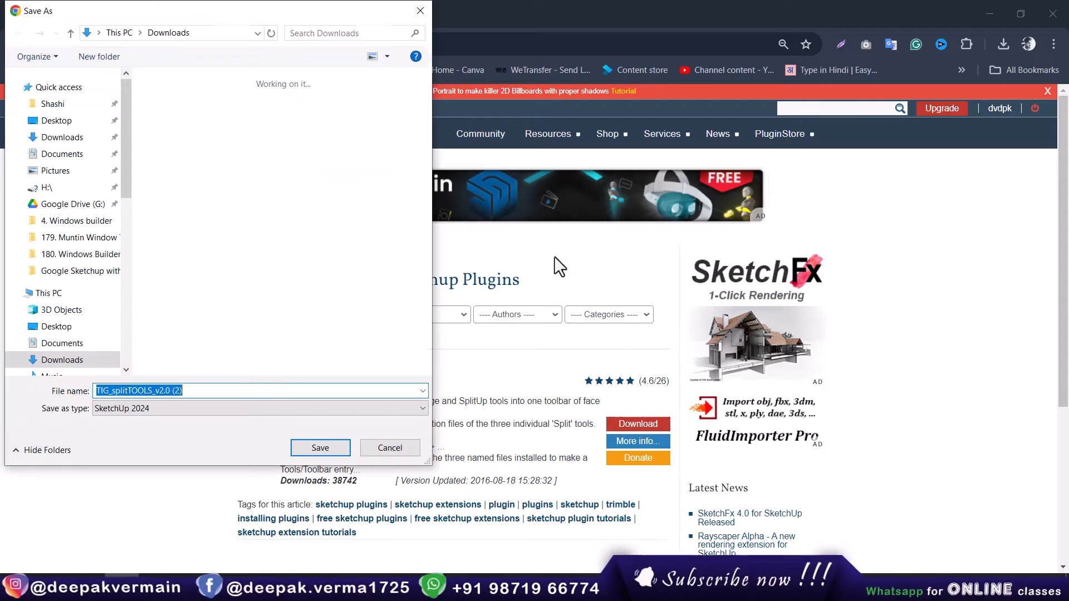
left_click(321, 447)
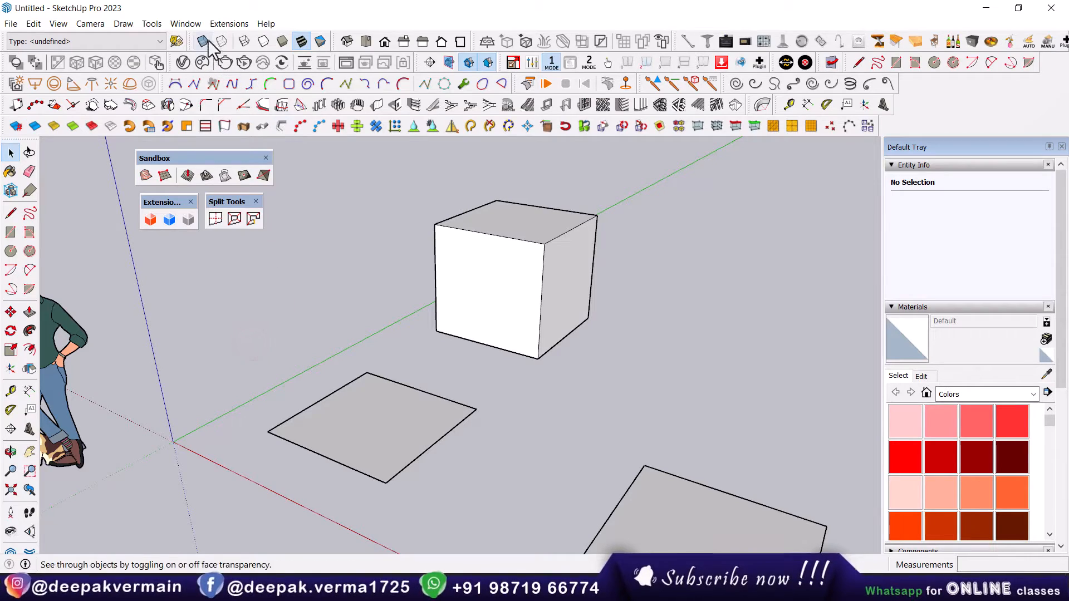
left_click(229, 23)
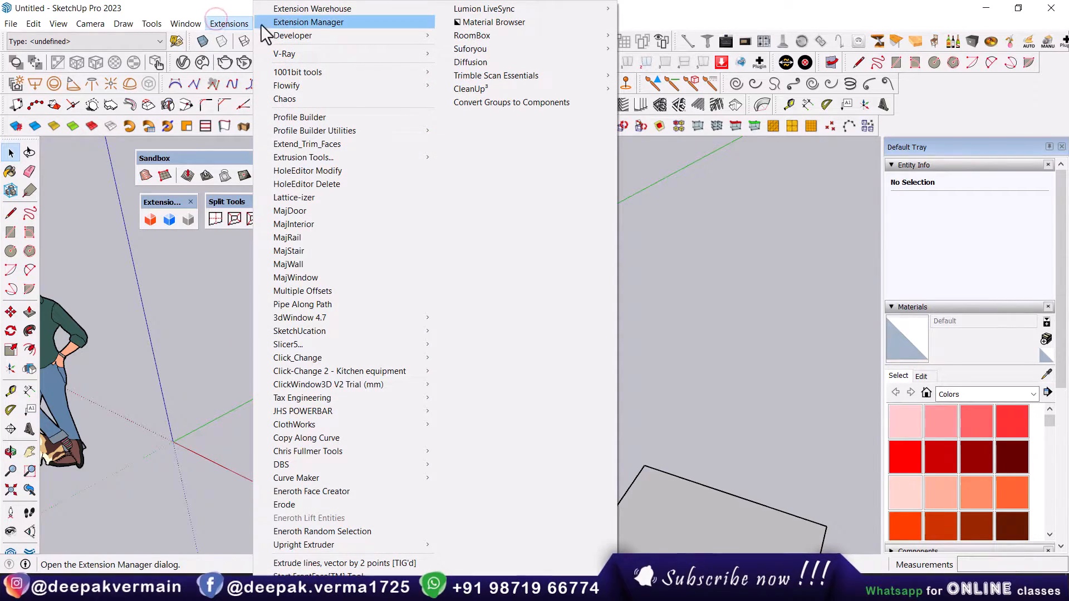
left_click(275, 24)
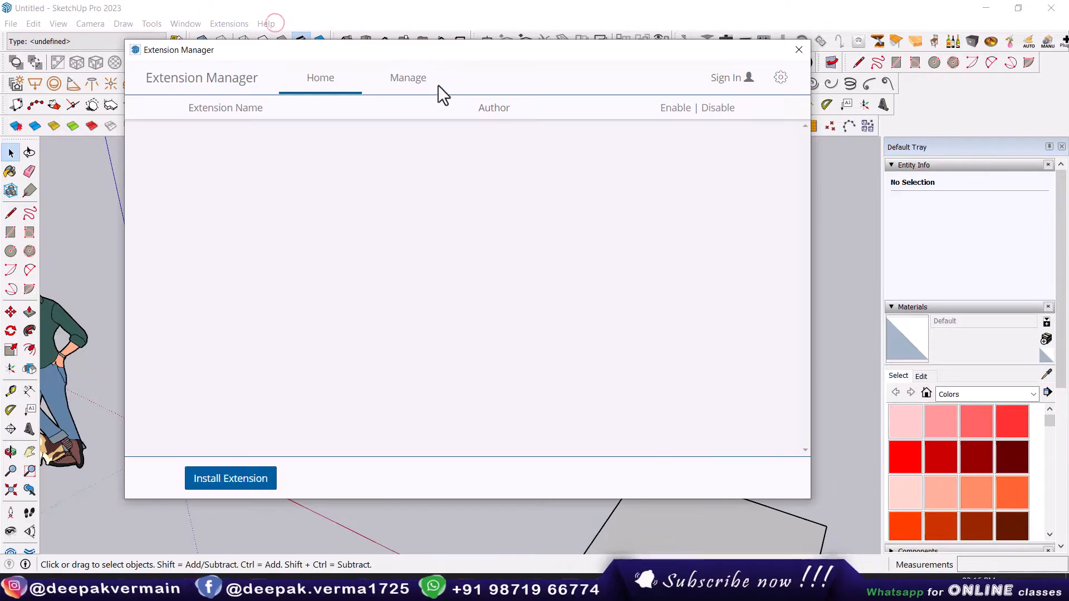
left_click(241, 477)
left_click(189, 198)
left_click(295, 200)
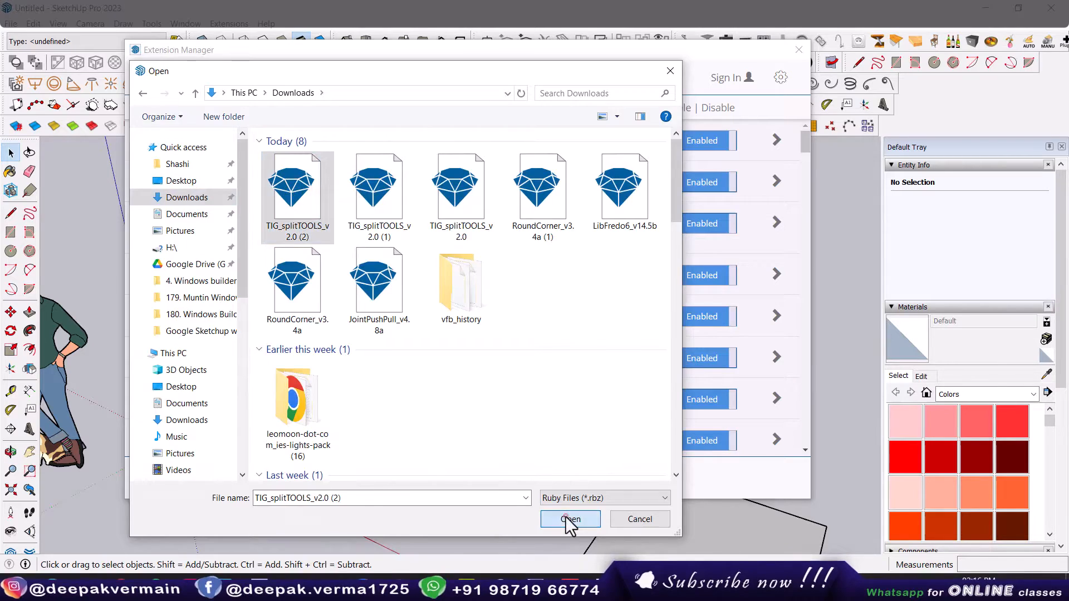
left_click(568, 519)
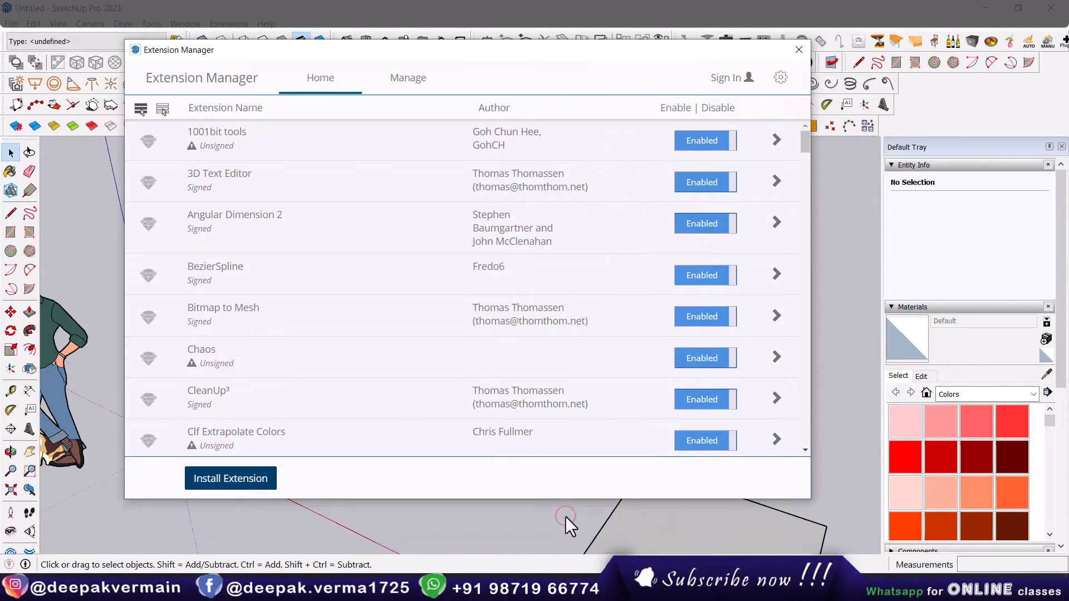
left_click(798, 54)
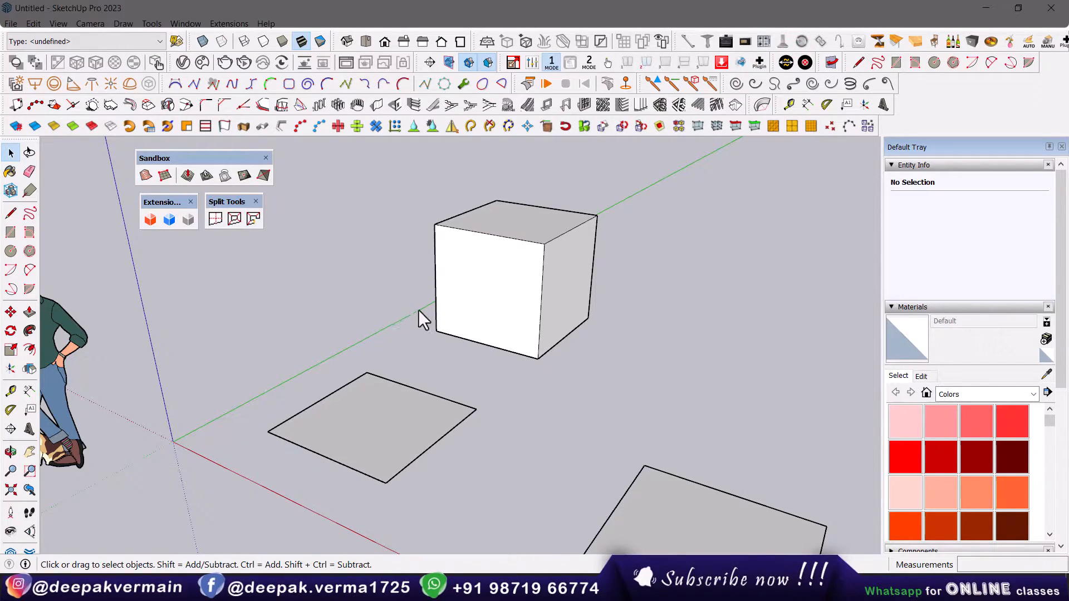
Step: Split the flat square face beside the cube with SplitUp, using 2 divisions
middle_click_drag(335, 306, 449, 356)
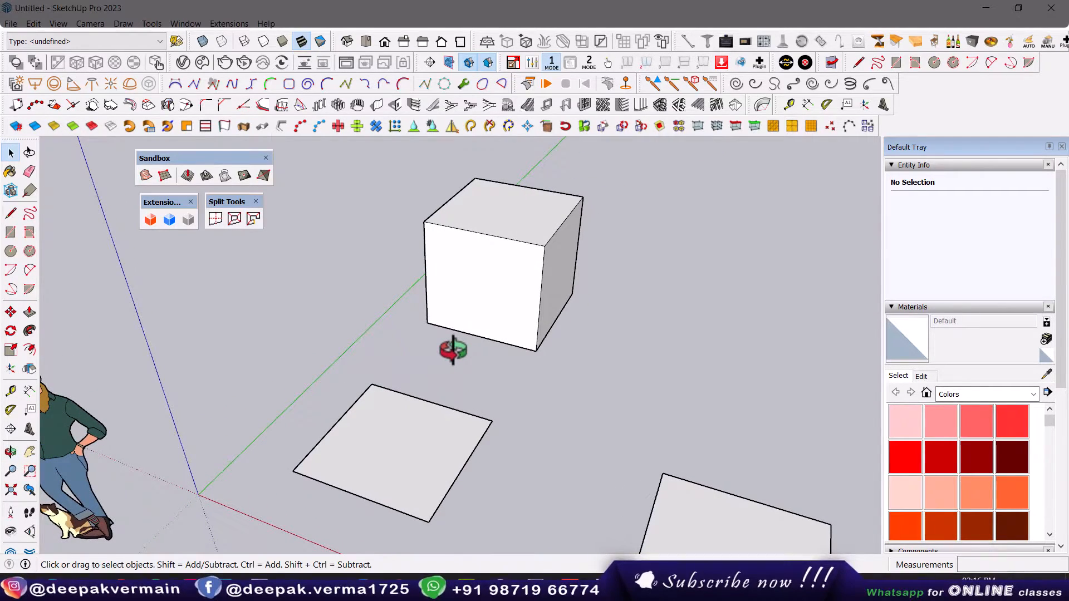
middle_click_drag(580, 312, 381, 411)
left_click(378, 409)
scroll(381, 400, "up", 1)
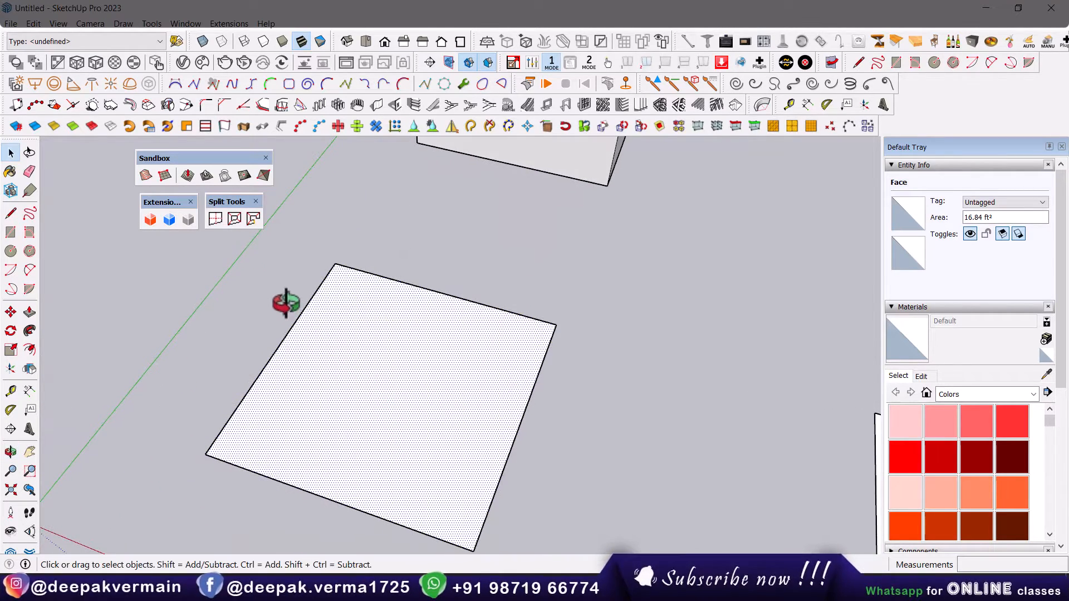
left_click(210, 220)
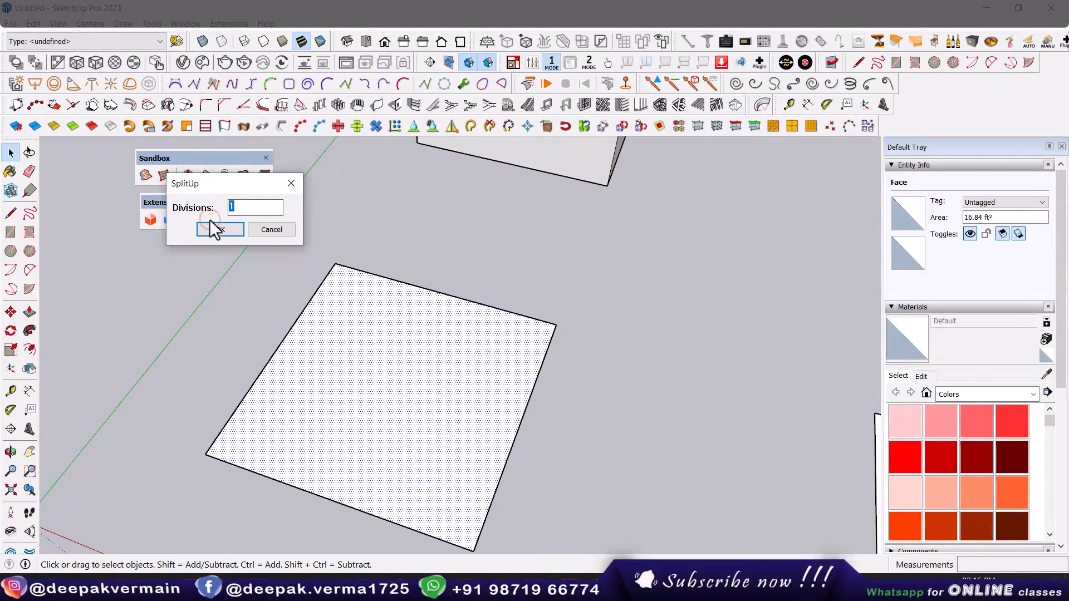
left_click_drag(350, 208, 482, 206)
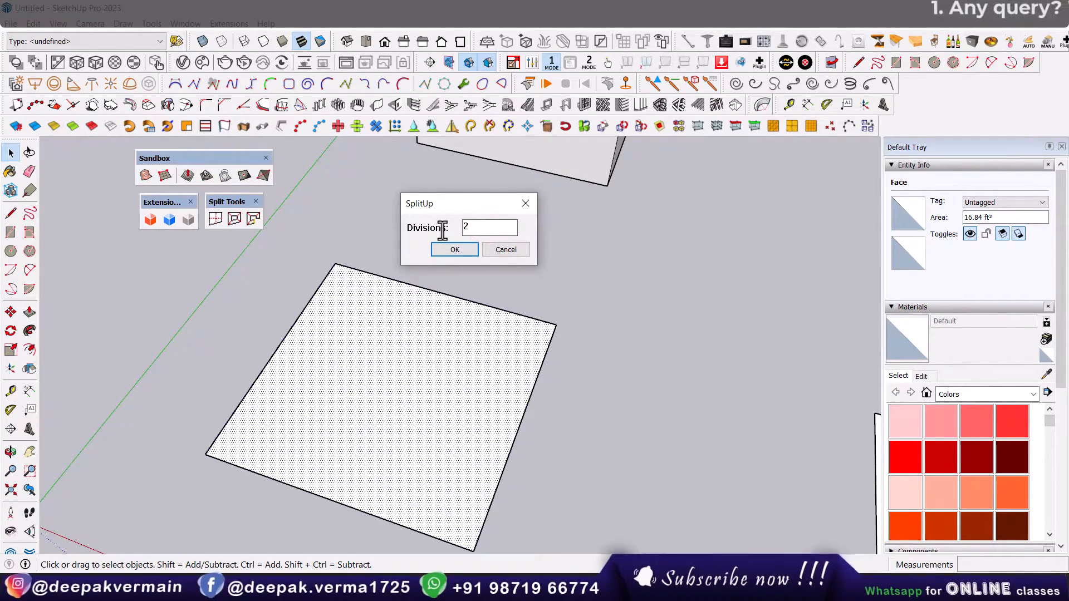
left_click(450, 252)
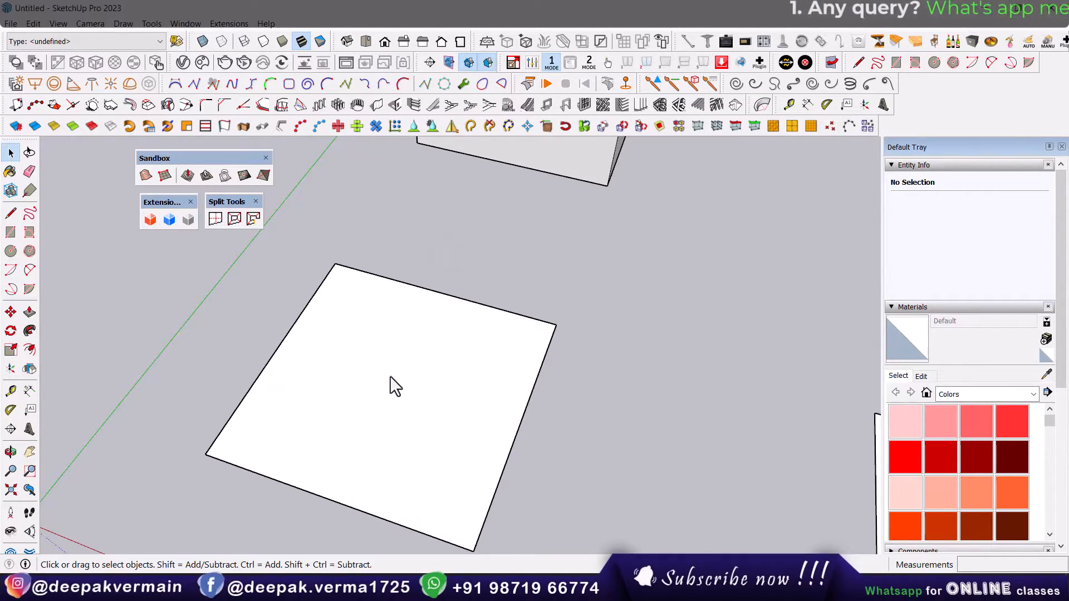
Step: Turn on the display of hidden geometry to reveal the division lines on the square face
left_click(407, 392)
middle_click_drag(408, 391, 337, 373)
middle_click_drag(406, 373, 382, 373)
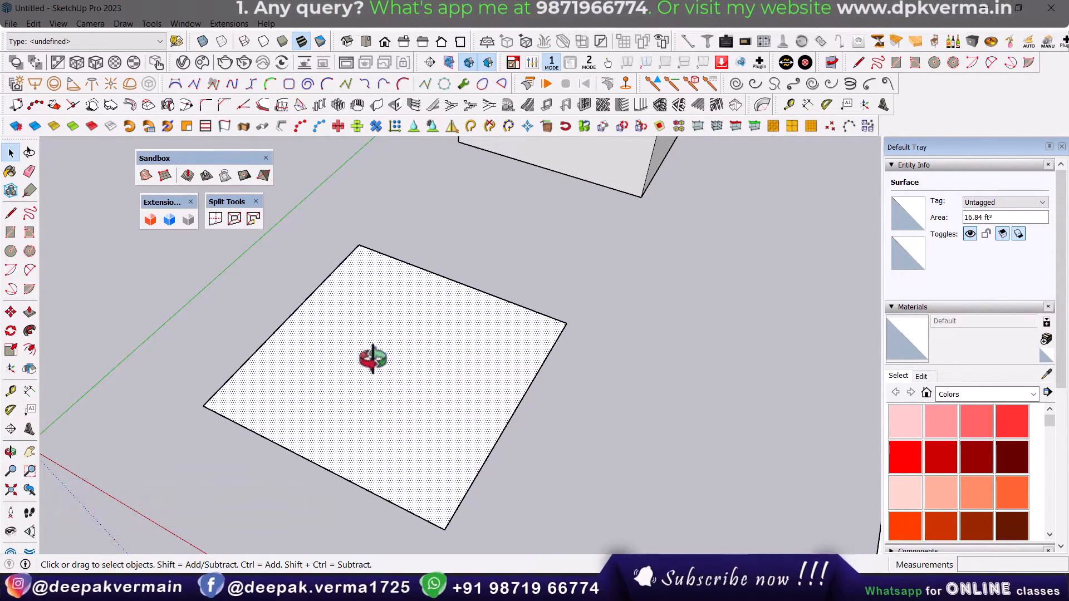
left_click(59, 24)
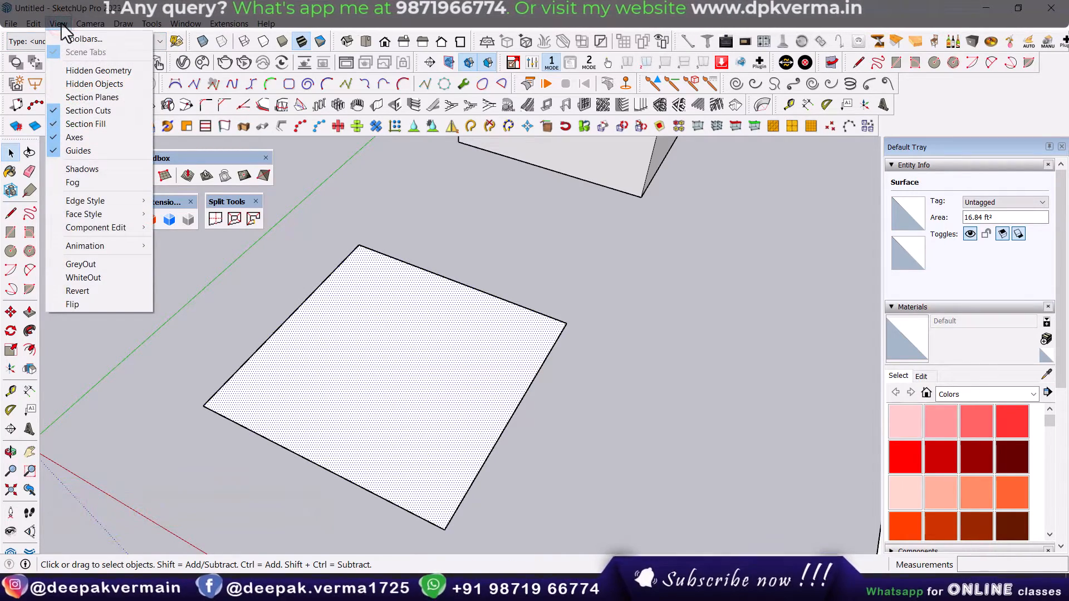
left_click(83, 70)
middle_click_drag(335, 356, 368, 253)
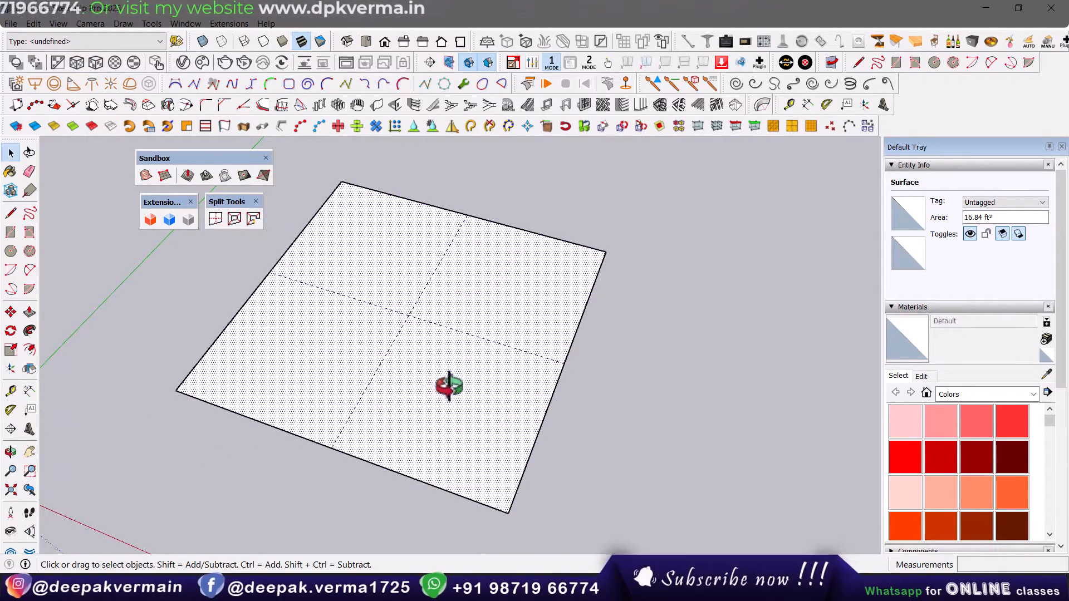
middle_click_drag(432, 348, 411, 358)
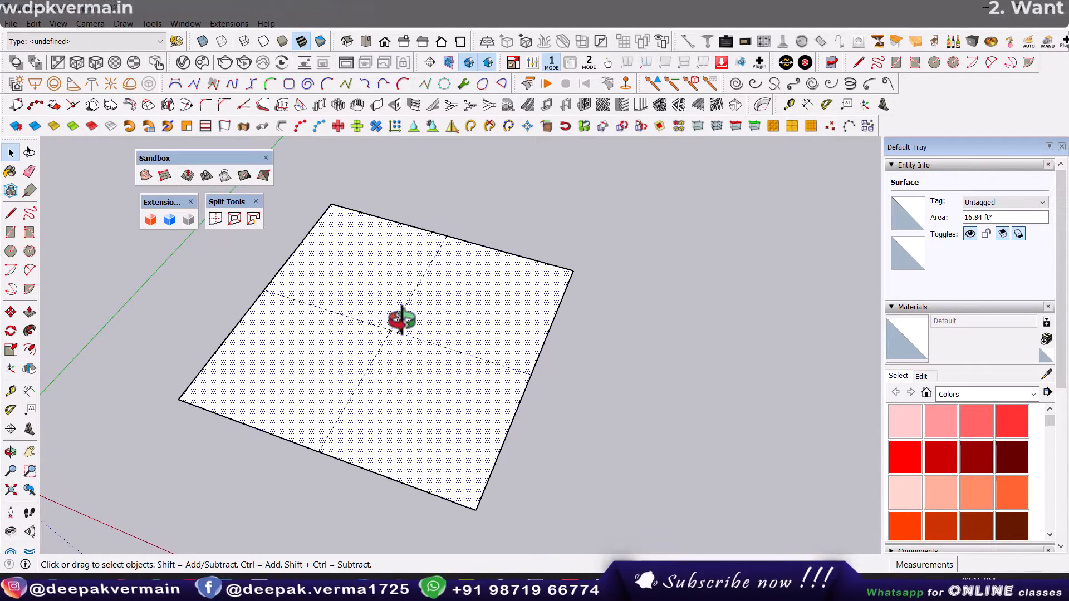
Step: Split the whole square face with SplitUp, using 4 divisions
left_click(212, 217)
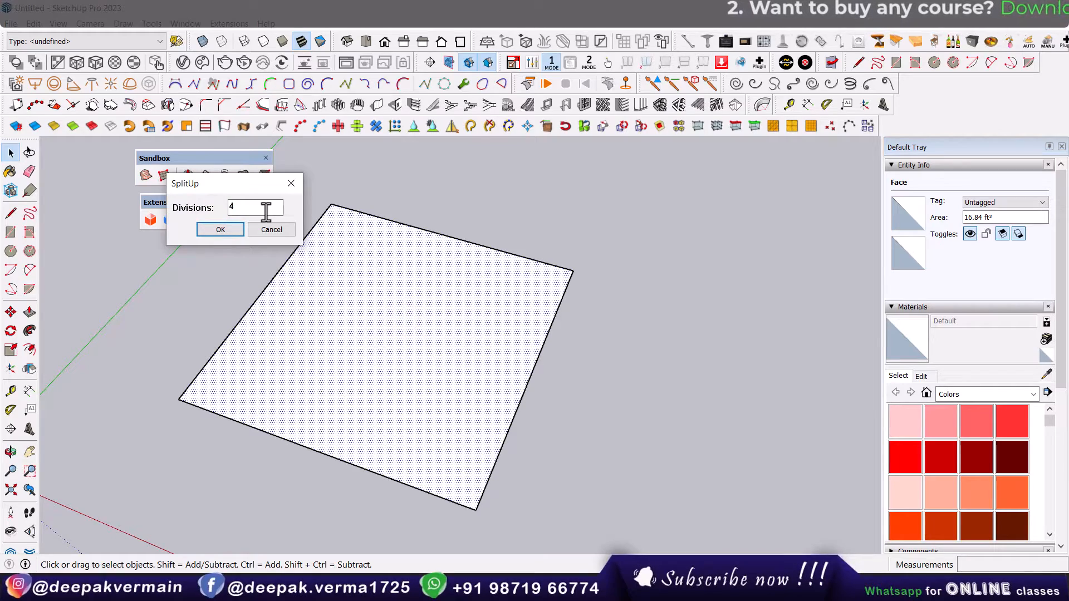
type("4")
left_click(228, 232)
Step: Examine the divided square by selecting individual grid edges and cell faces one after another
middle_click_drag(416, 347, 453, 327)
left_click(377, 365)
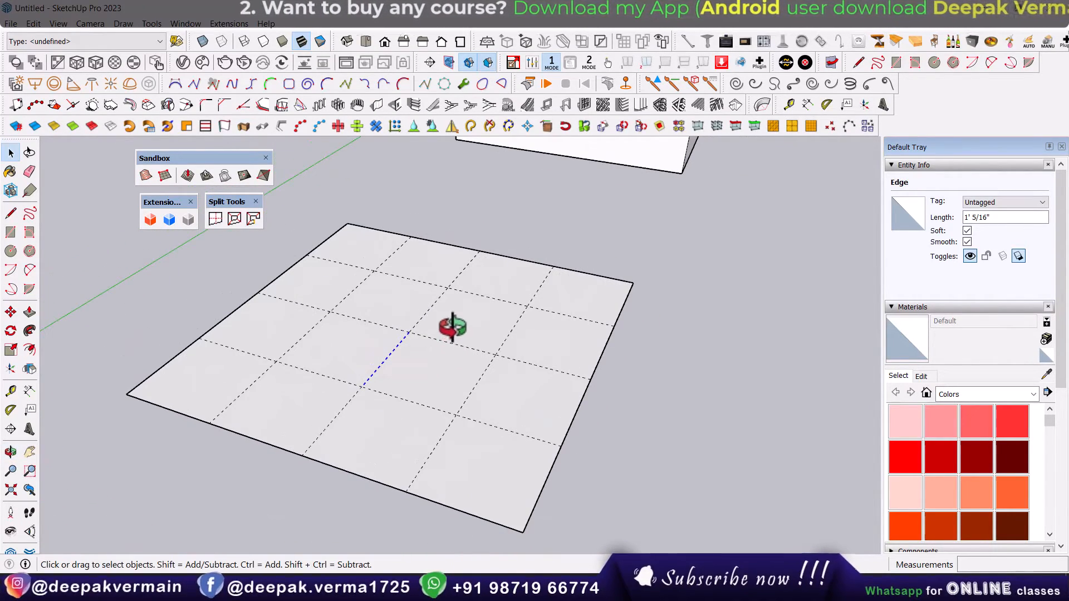
left_click(538, 324)
left_click(537, 390)
left_click(458, 389)
left_click(451, 328)
left_click(406, 311)
middle_click_drag(478, 363, 477, 370)
Step: Push/Pull the corner cell of the grid nearest the cube upward by about 8 1/16"
key("p")
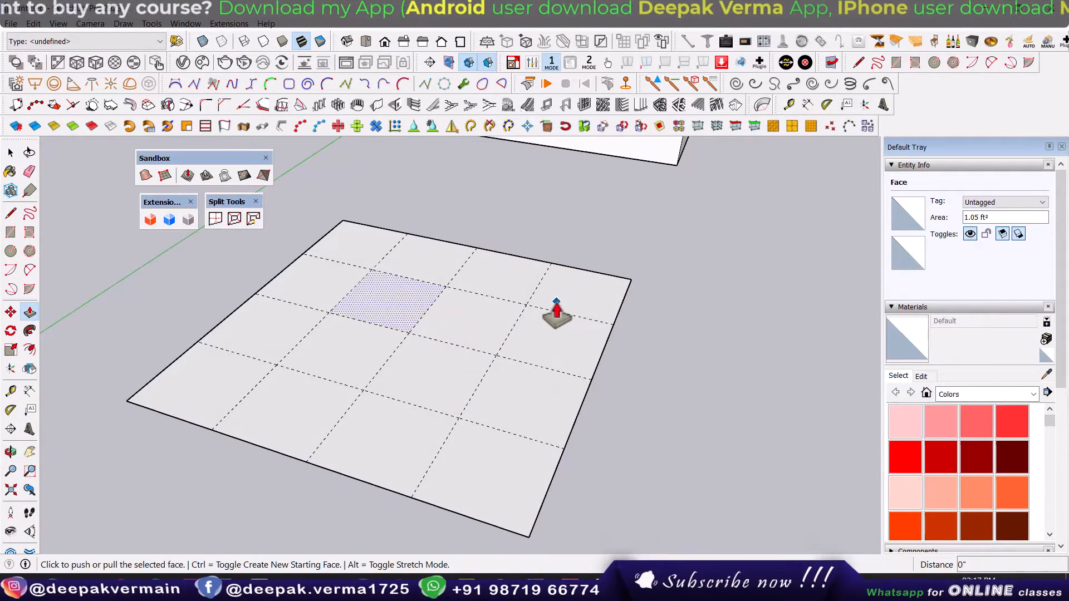
left_click(573, 311)
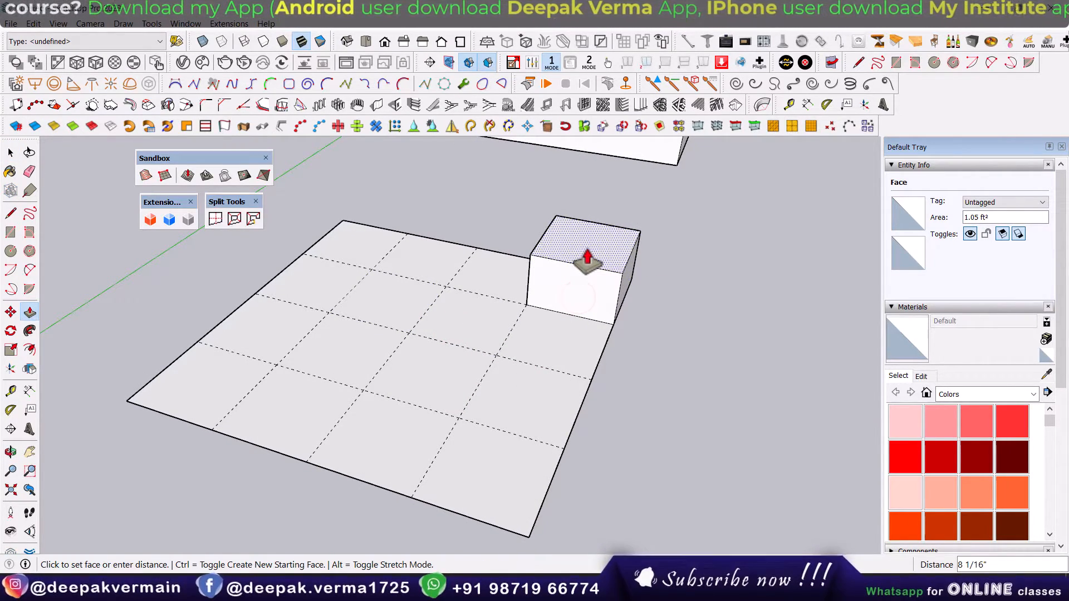
left_click(585, 262)
Step: Hide the hidden geometry and try to Push/Pull the remaining surface of the square
left_click(59, 23)
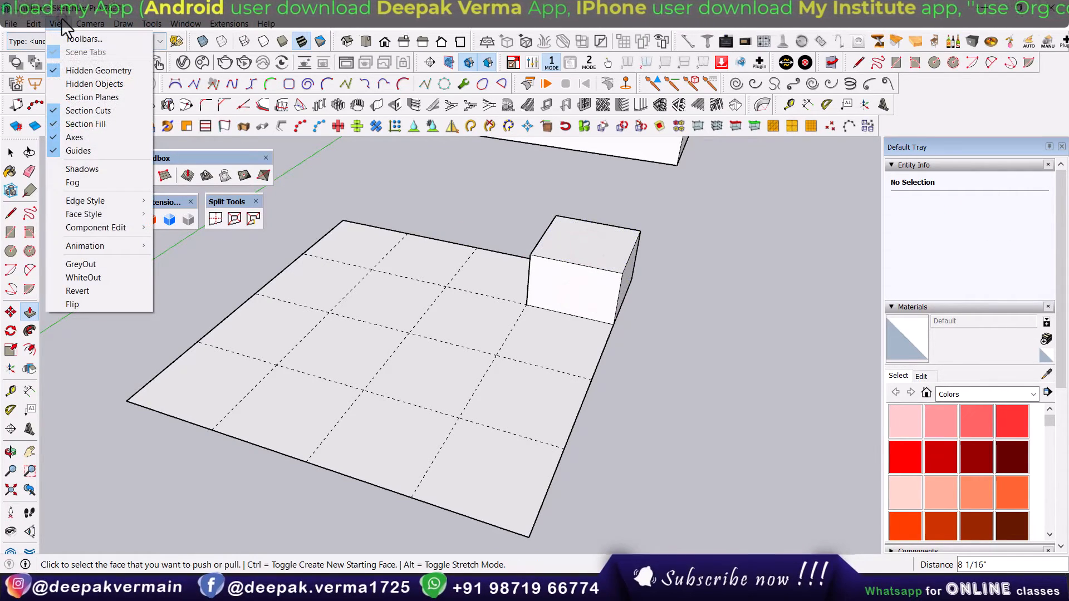
left_click(92, 71)
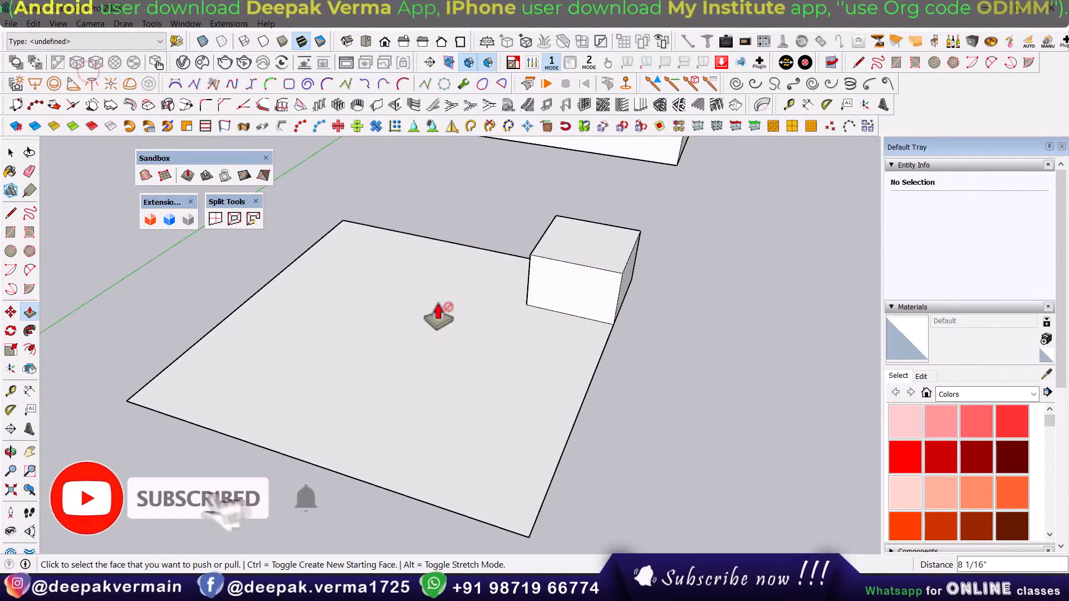
left_click(400, 327)
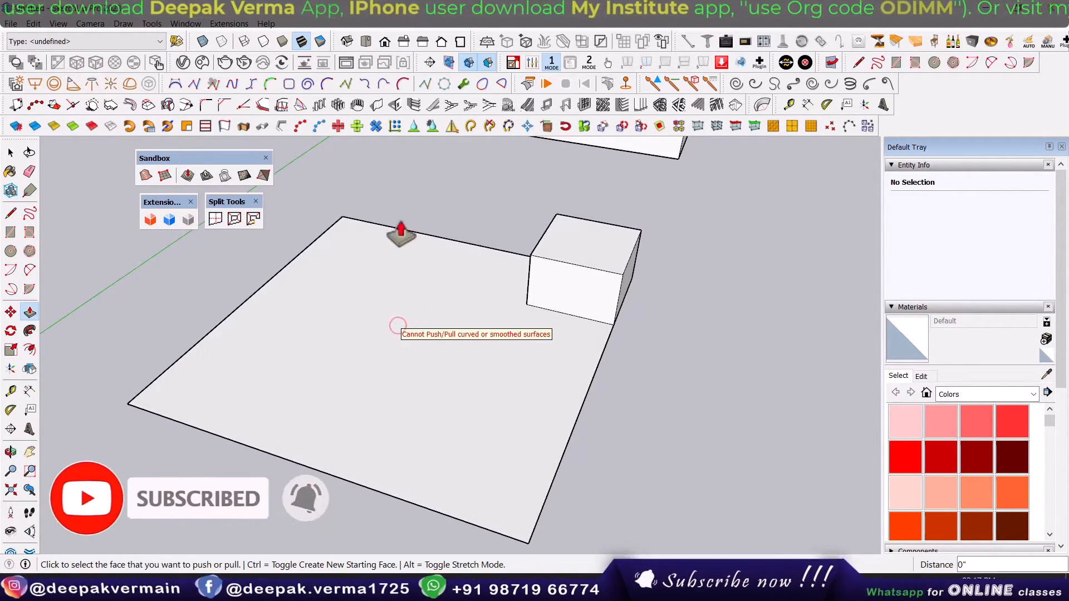
left_click(405, 325)
left_click(399, 326)
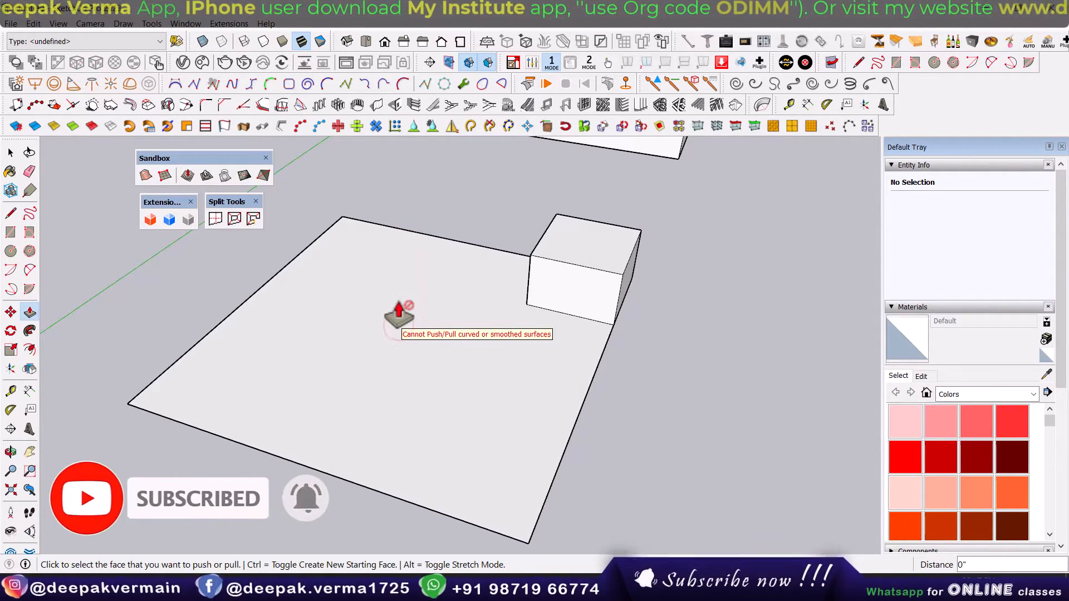
left_click(412, 339)
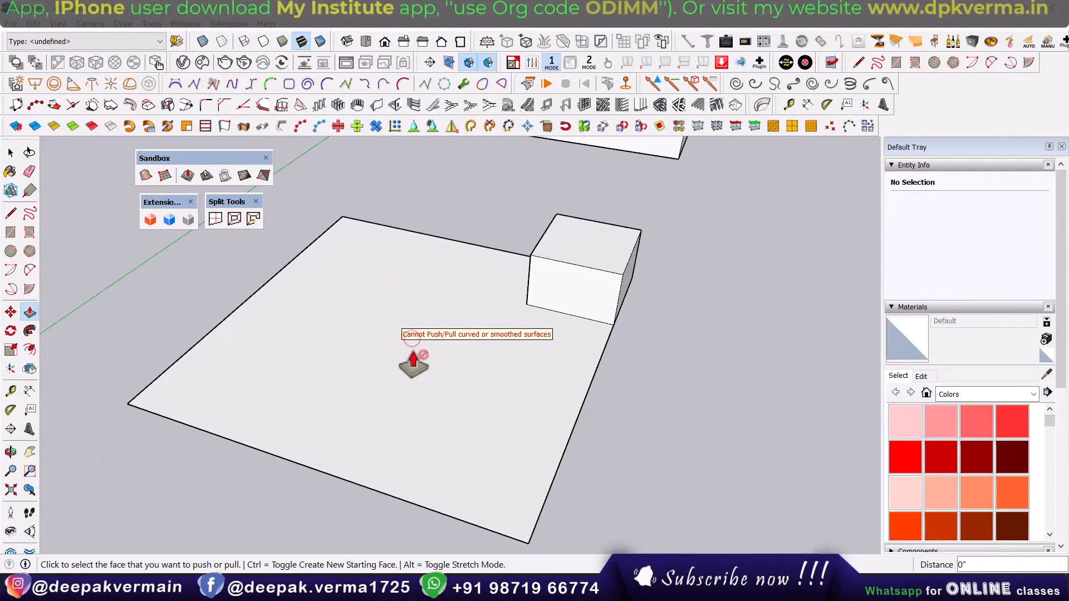
Step: Show hidden geometry again and undo the extrusion of the corner cell
left_click(84, 23)
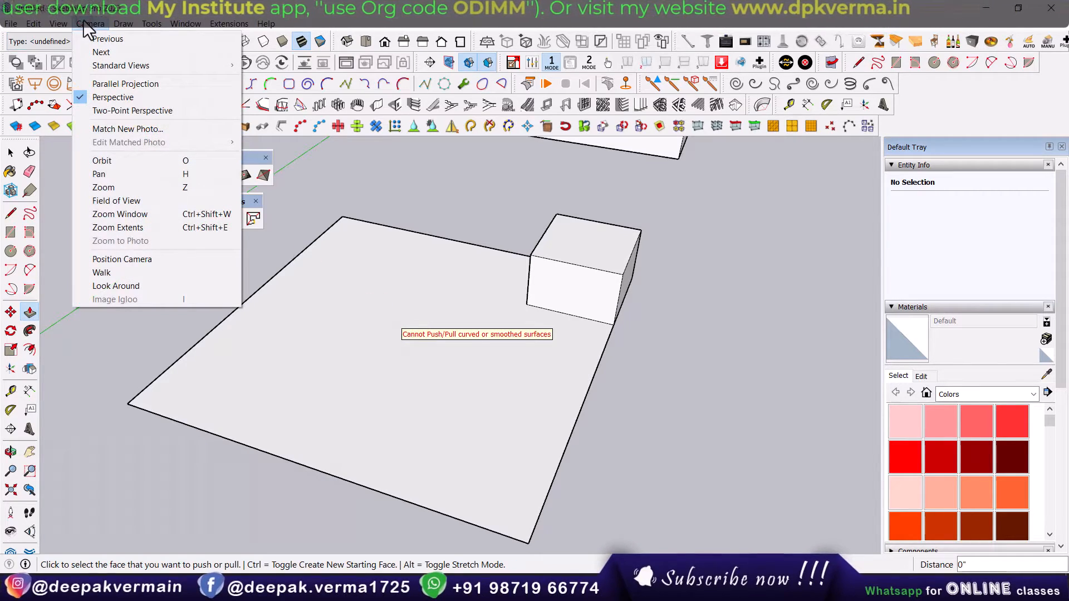
left_click(78, 71)
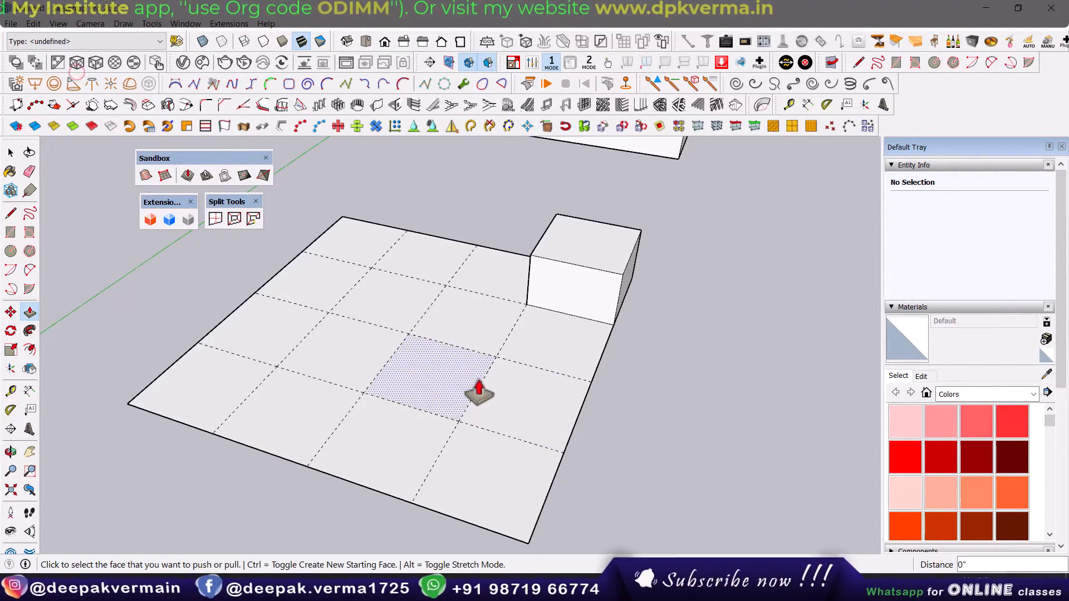
middle_click_drag(508, 370, 458, 351)
key("ctrl+z")
key("space")
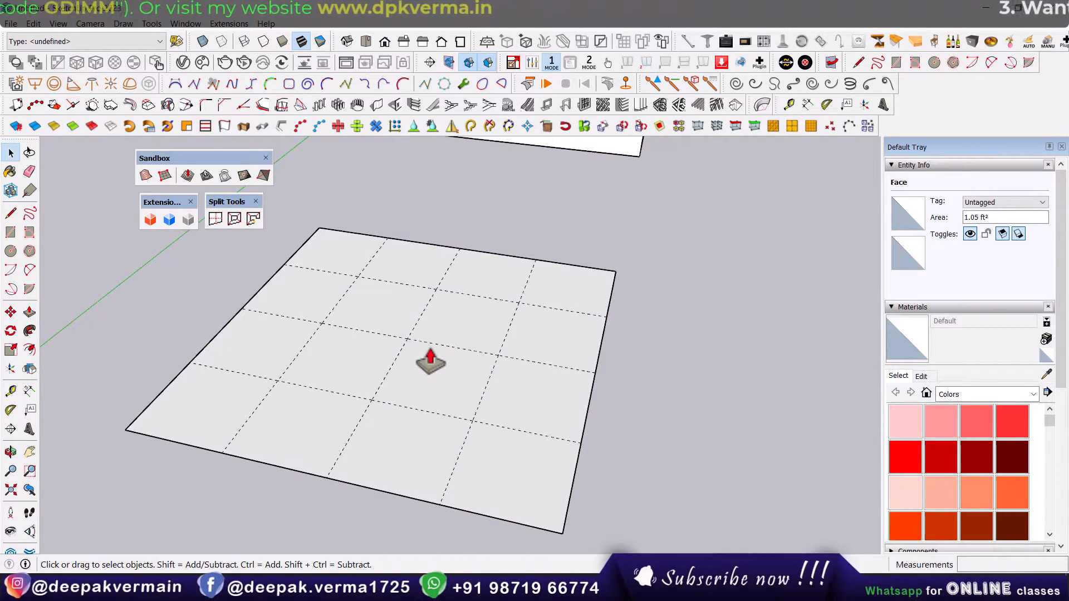
Step: Select the entire divided square and deselect its faces, keeping only the grid and border edges selected
left_click(426, 344)
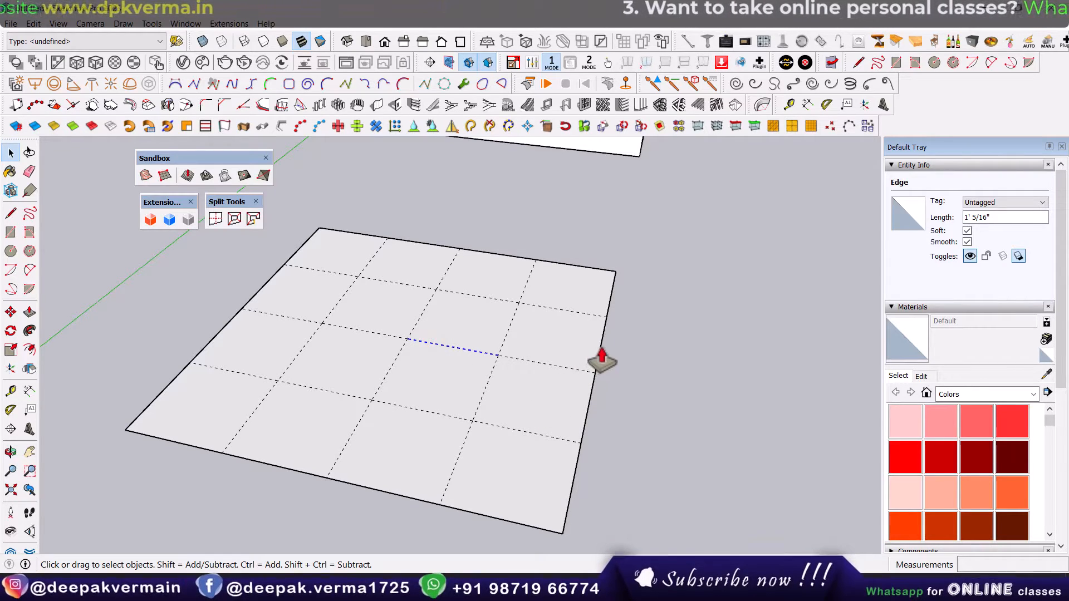
middle_click_drag(602, 345, 611, 350)
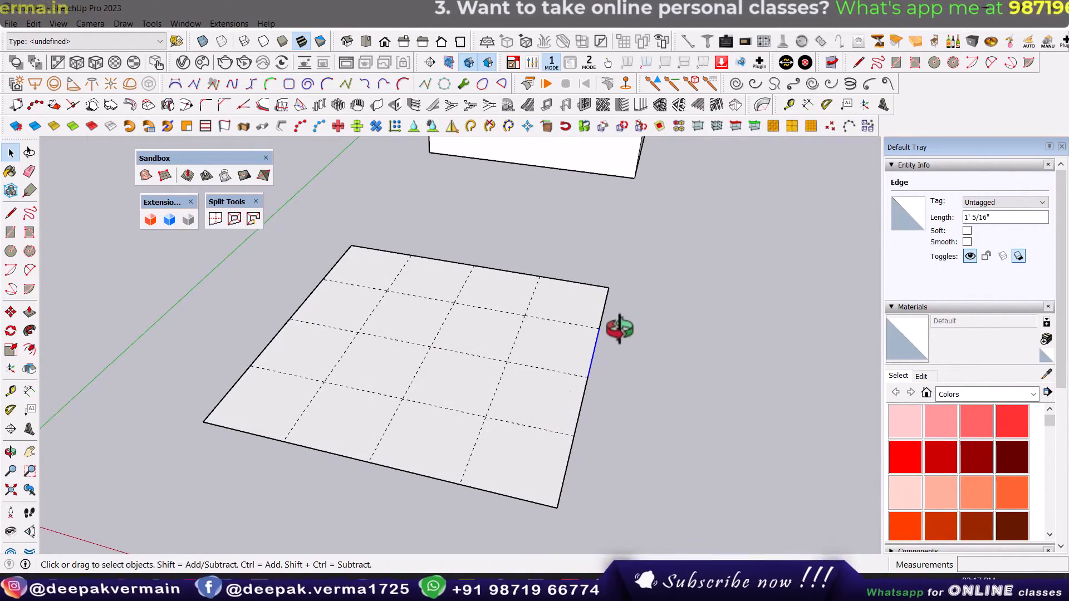
left_click_drag(203, 493, 201, 492)
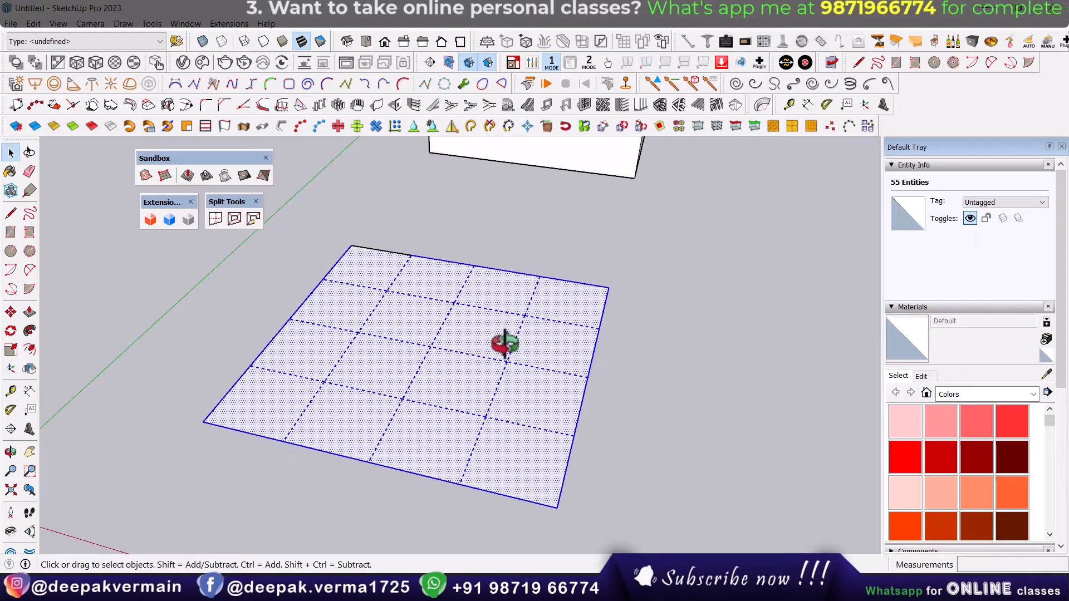
middle_click_drag(490, 346, 638, 269)
right_click(436, 353)
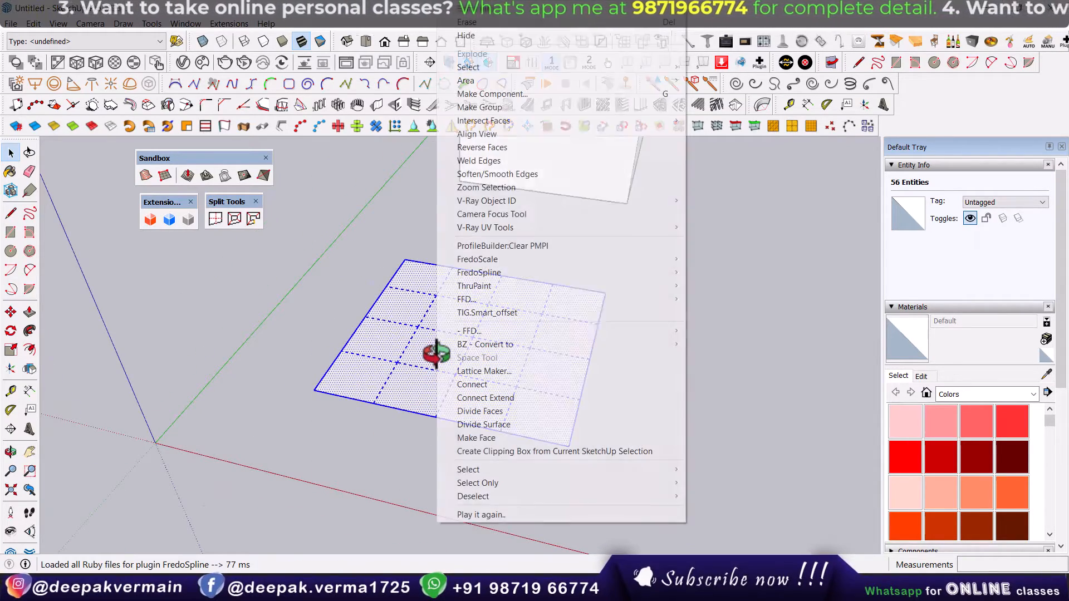
mouse_move(489, 72)
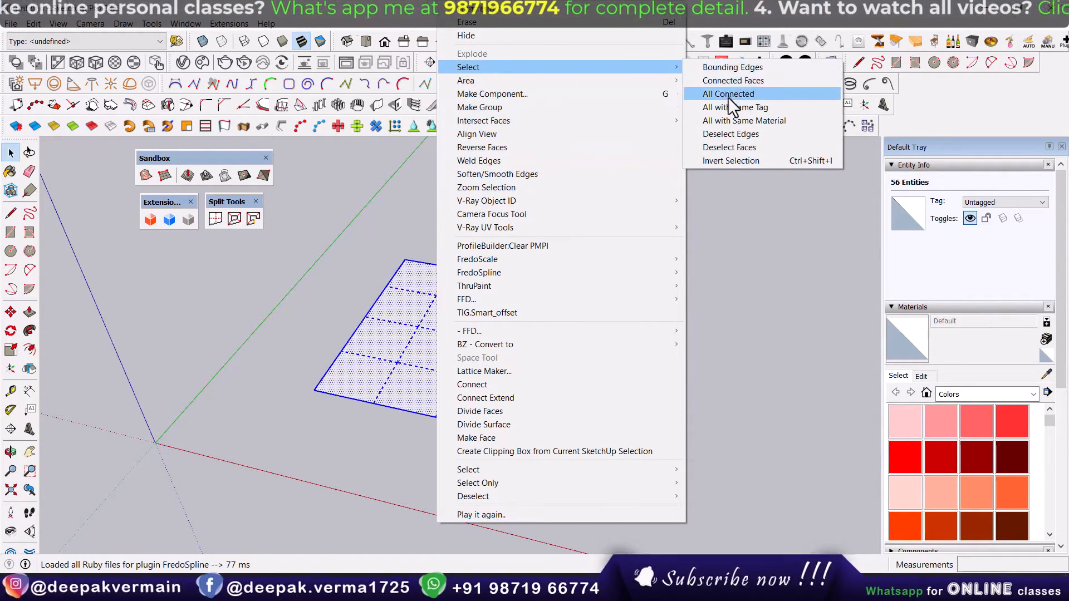
left_click(728, 146)
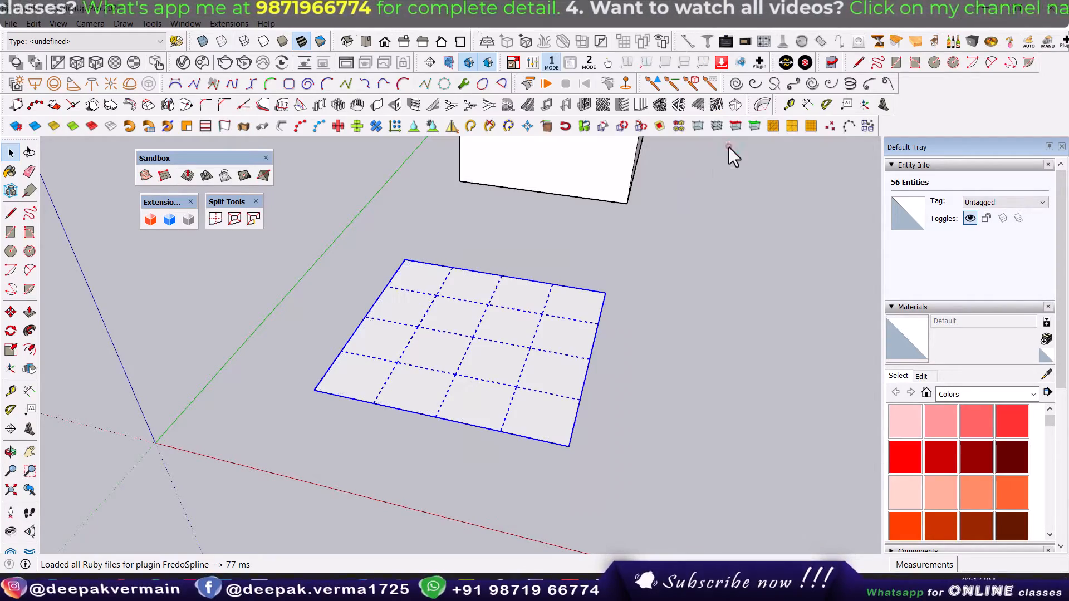
middle_click_drag(580, 410, 467, 404)
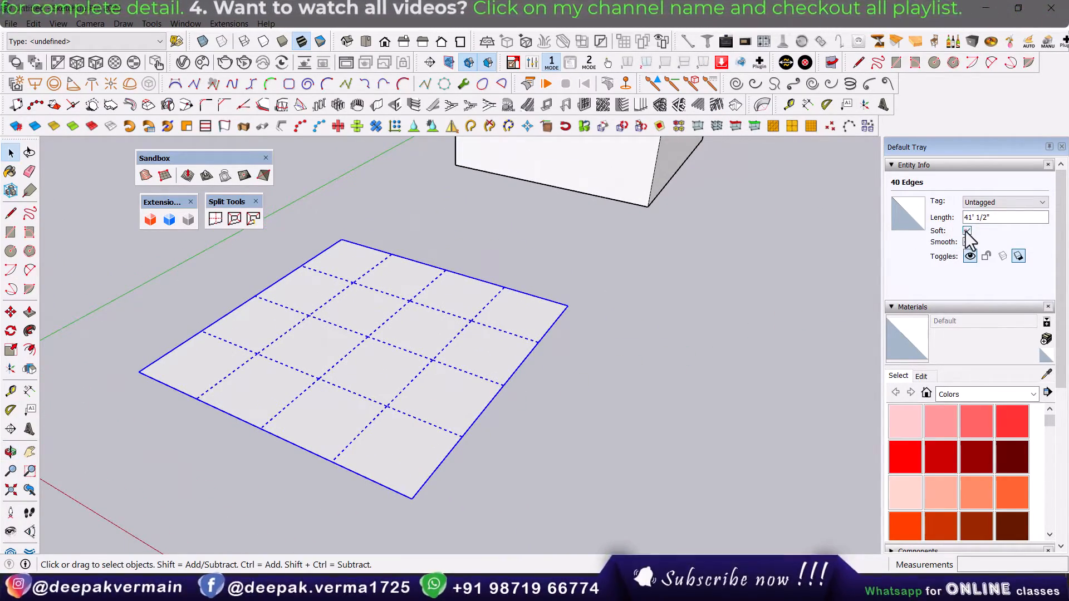
Step: Turn off the Soft property for the selected grid edges and clear the selection
left_click(590, 415)
middle_click_drag(533, 421, 397, 422)
Step: Push/Pull several cells of the divided square upward to different heights
key("p")
left_click_drag(401, 353, 415, 315)
left_click_drag(489, 363, 491, 348)
left_click_drag(400, 388, 399, 375)
left_click_drag(299, 374, 296, 362)
middle_click_drag(443, 397, 463, 408)
Step: Undo the extrusions of the square's cells
key("ctrl+z")
key("ctrl+z")
key("ctrl+z")
key("ctrl+z")
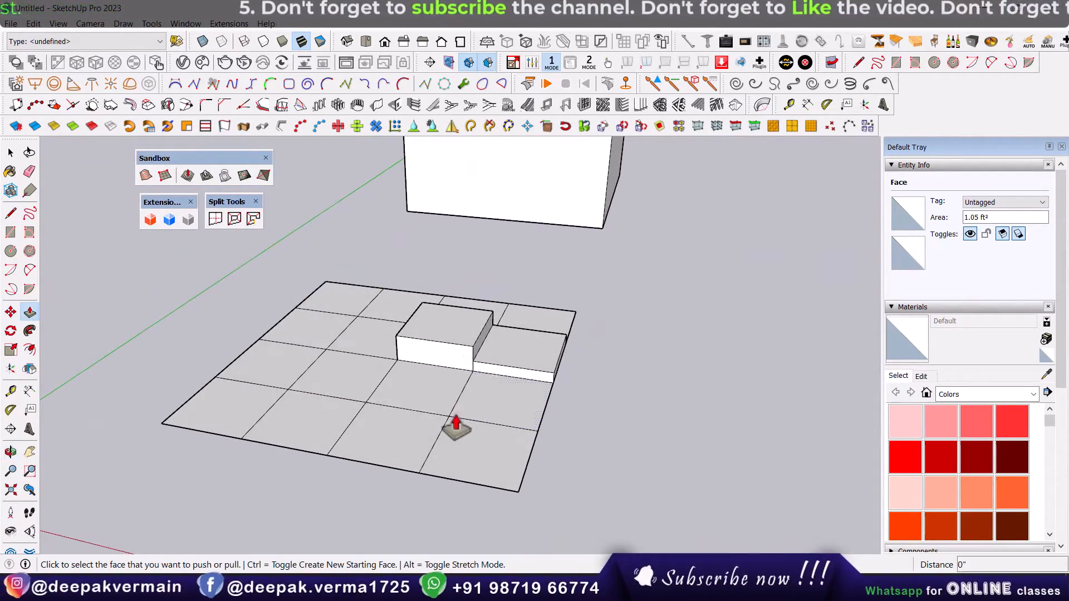
Step: Select the four centre cells of the grid and subdivide them with SplitUp
middle_click_drag(477, 370, 432, 387)
key("space")
scroll(430, 367, "up", 2)
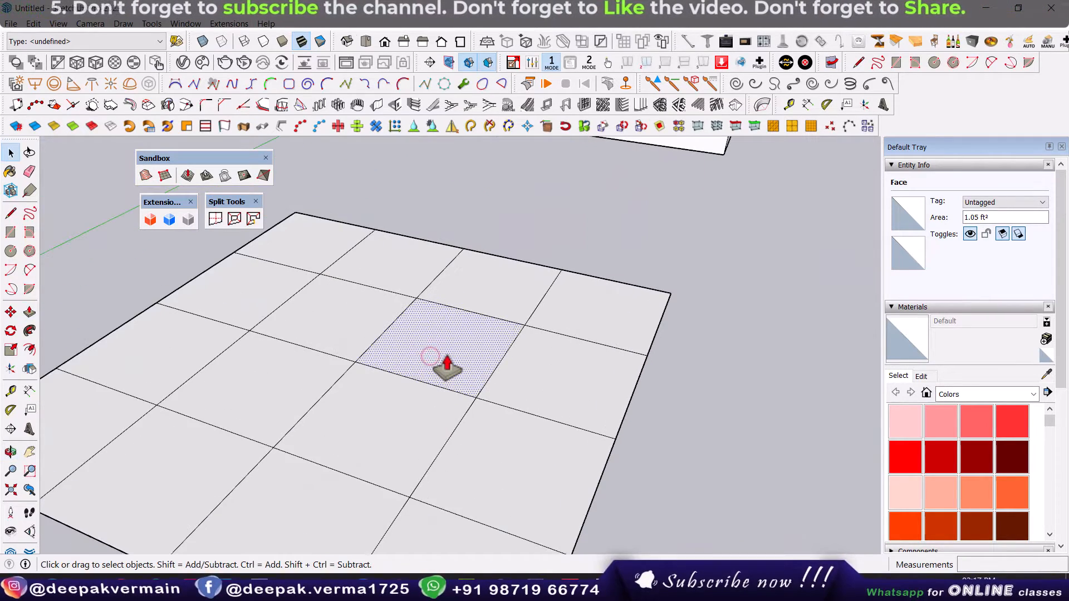
left_click(339, 379, "ctrl")
left_click(410, 401, "ctrl")
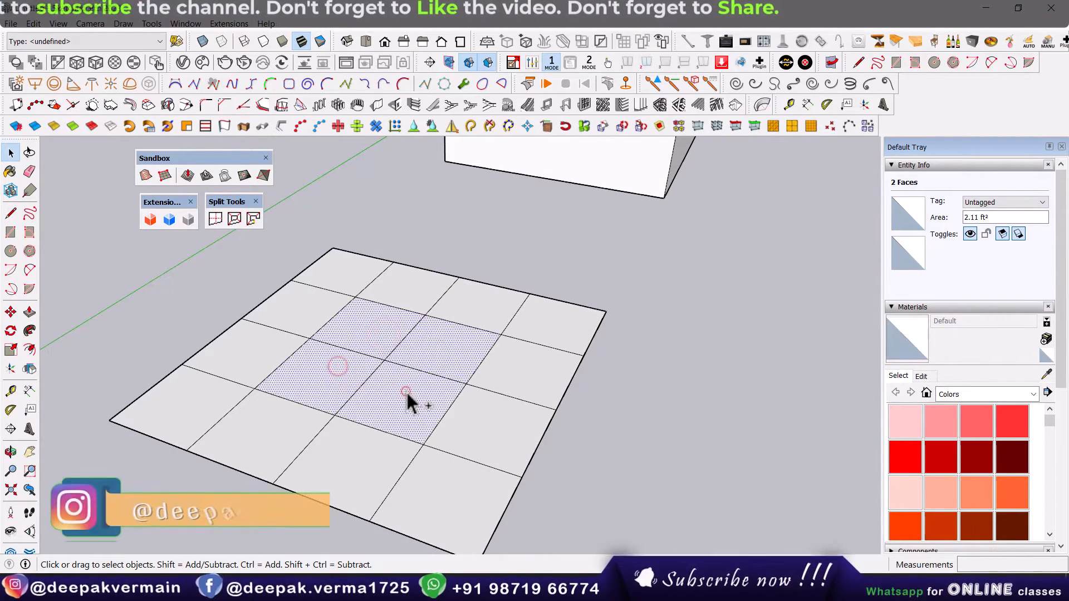
left_click(216, 219)
left_click(218, 229)
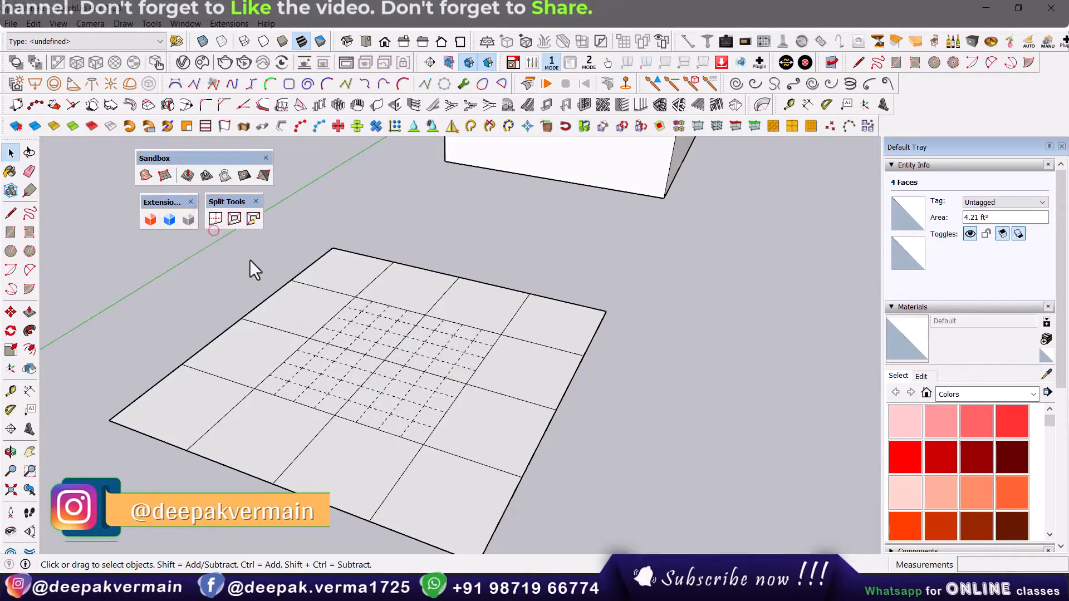
scroll(358, 353, "up", 2)
middle_click_drag(358, 353, 350, 431)
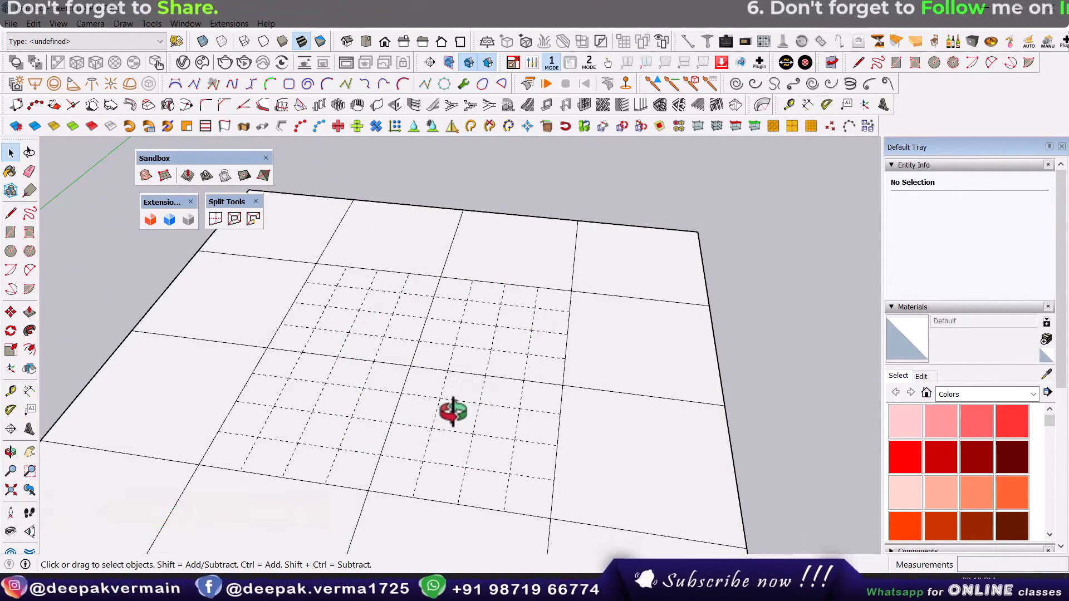
Step: Select the whole cube and divide all its faces with SplitUp using 2 divisions
scroll(453, 412, "down", 3)
middle_click_drag(449, 410, 380, 439)
middle_click_drag(446, 401, 253, 279)
triple_click(490, 341)
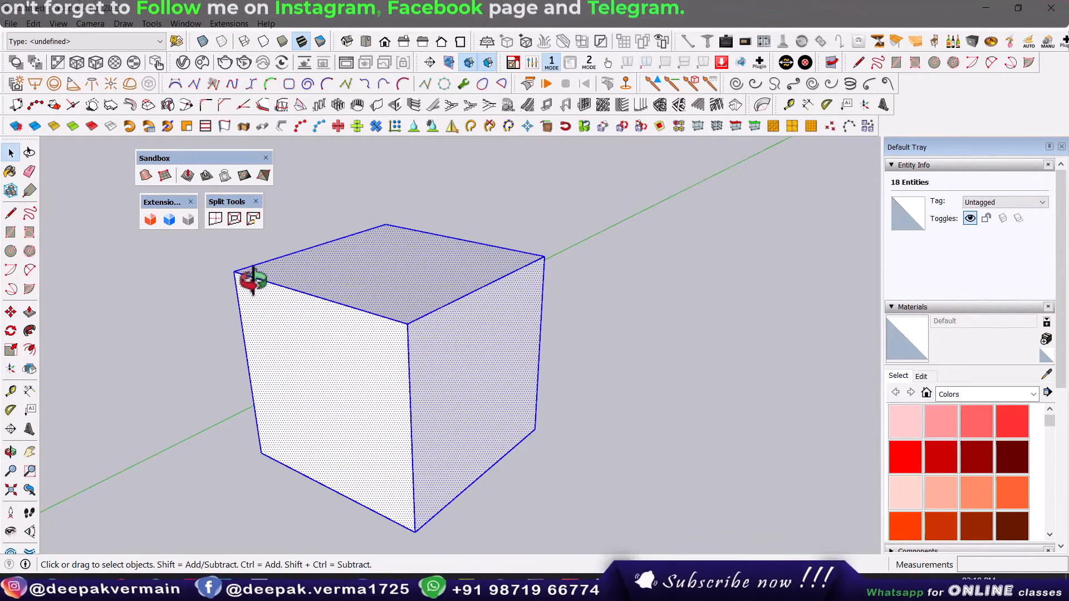
left_click(214, 220)
type("2")
left_click(221, 230)
middle_click_drag(387, 382, 359, 366)
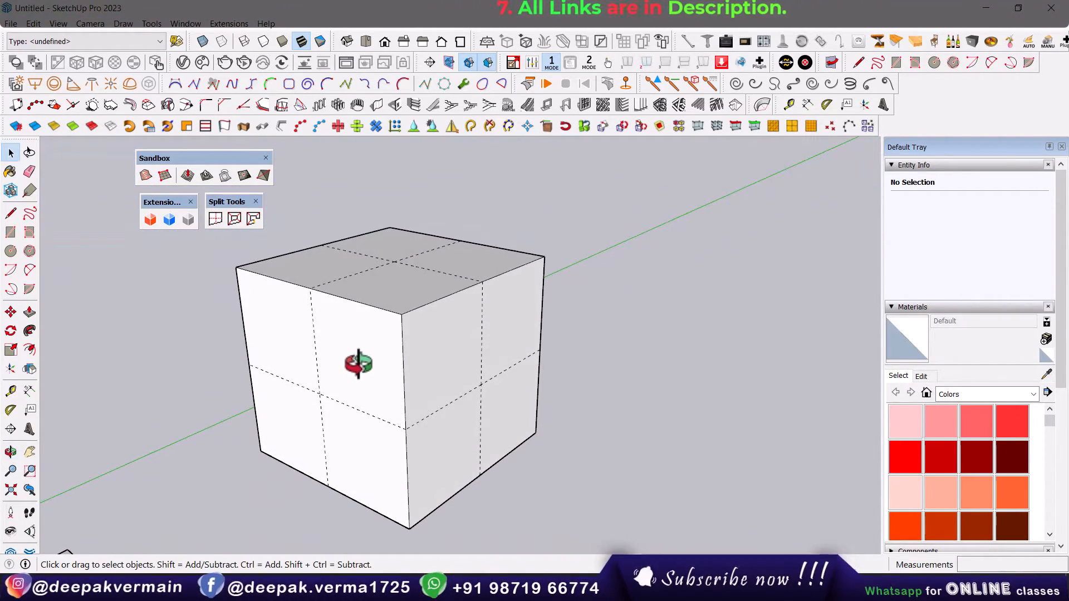
Step: Subdivide two diagonally opposite cells on one side of the cube with SplitUp using 2 divisions
left_click(358, 364)
left_click(283, 418, "ctrl")
left_click(216, 218)
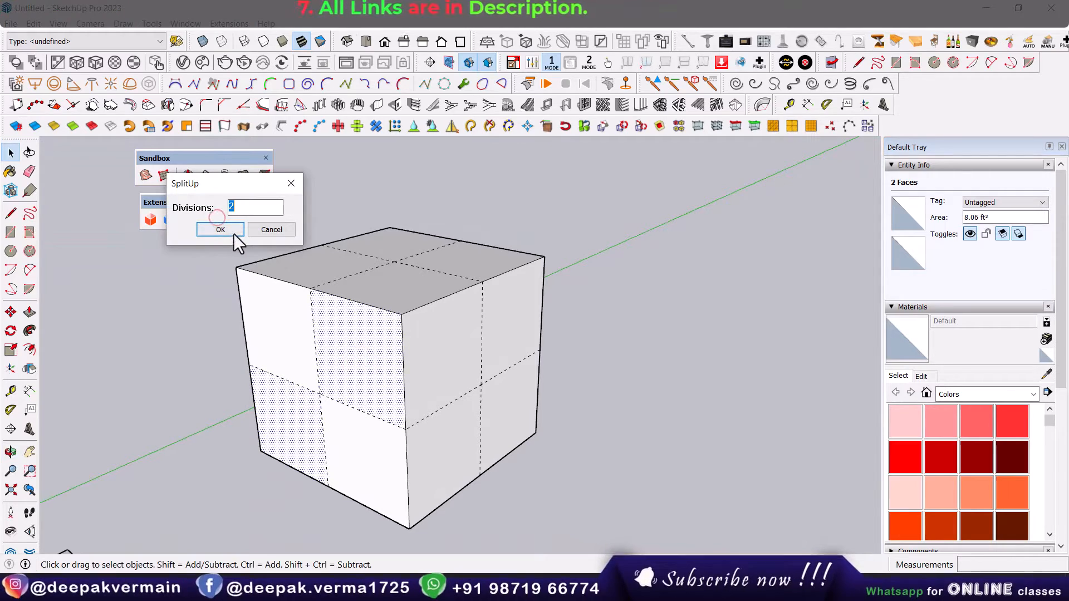
left_click(233, 232)
middle_click_drag(301, 327, 397, 394)
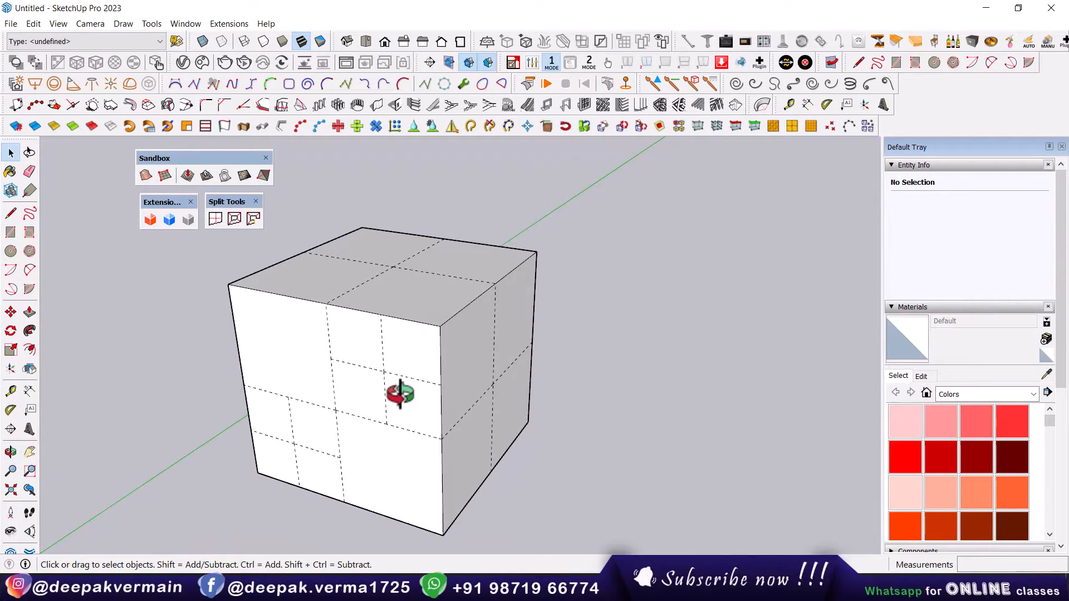
Step: Divide the undivided square face on the ground with SplitUp using 10 divisions
scroll(400, 394, "down", 2)
scroll(400, 394, "down", 4)
mouse_move(411, 396)
middle_mouse_down()
mouse_move(468, 347)
mouse_move(439, 388)
mouse_move(401, 379)
mouse_move(608, 432)
mouse_move(470, 408)
mouse_move(404, 384)
middle_mouse_up()
scroll(403, 383, "up", 2)
left_click(398, 389)
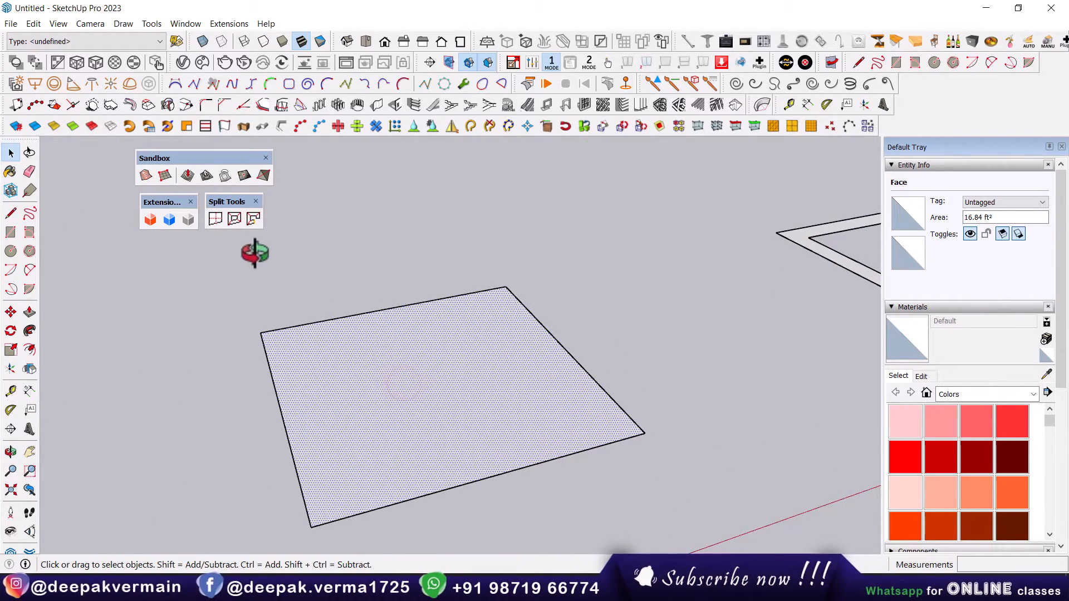
left_click(216, 218)
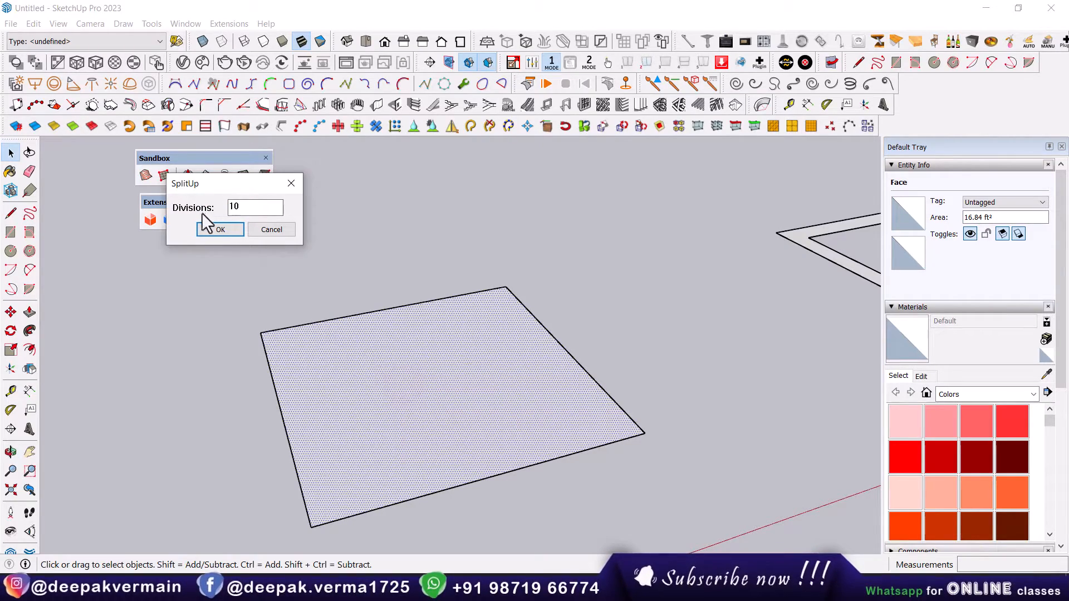
left_click(239, 230)
middle_click_drag(449, 420, 427, 398)
Step: Undo the 10-division split and divide the same square face with SplitUp using 20 divisions
left_click(409, 402)
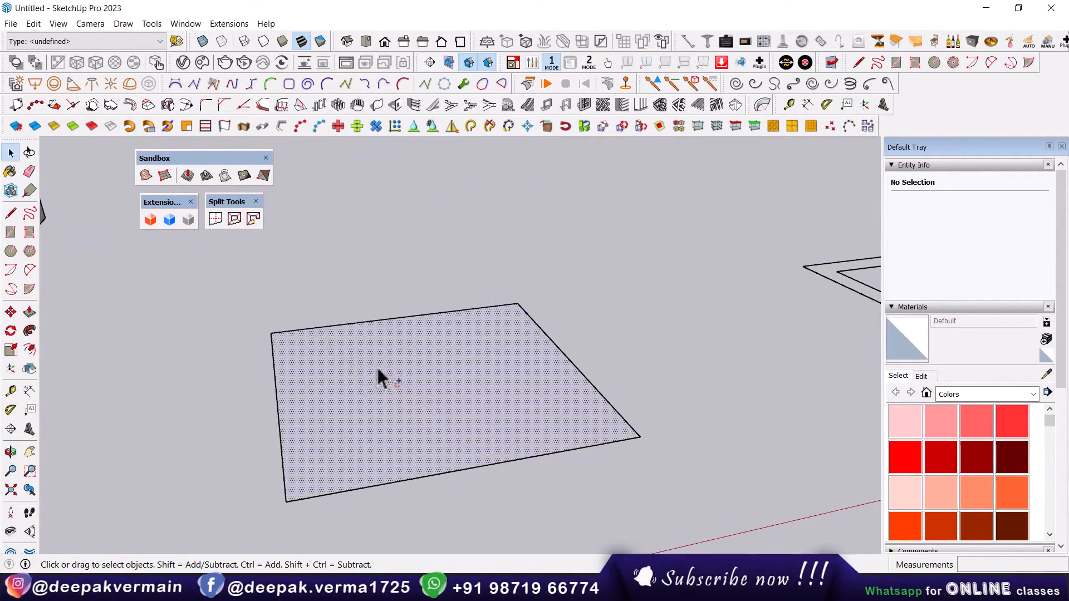
left_click(215, 220)
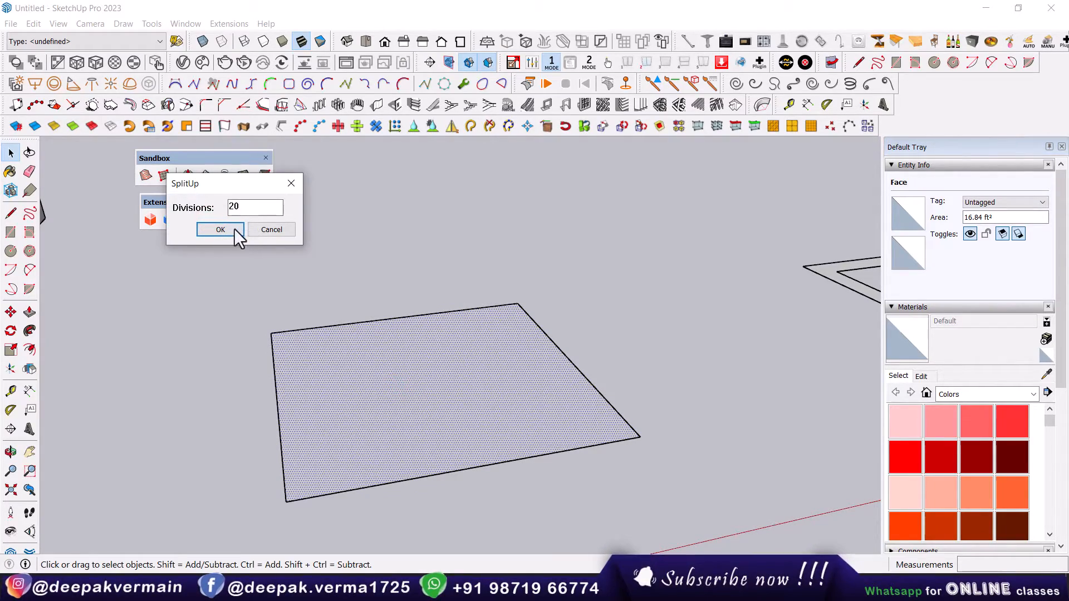
left_click(236, 228)
middle_click_drag(466, 379, 396, 304)
middle_click_drag(486, 356, 331, 309)
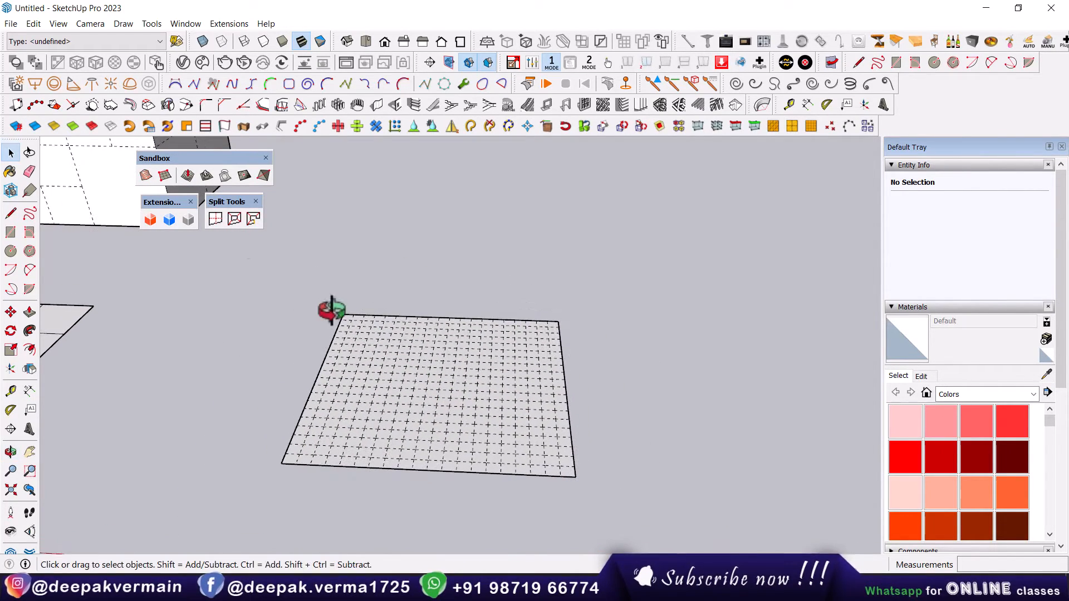
Step: Smoove the finely divided square with a 6" radius, raising two bumps and sinking one hollow along its far side
left_click(186, 176)
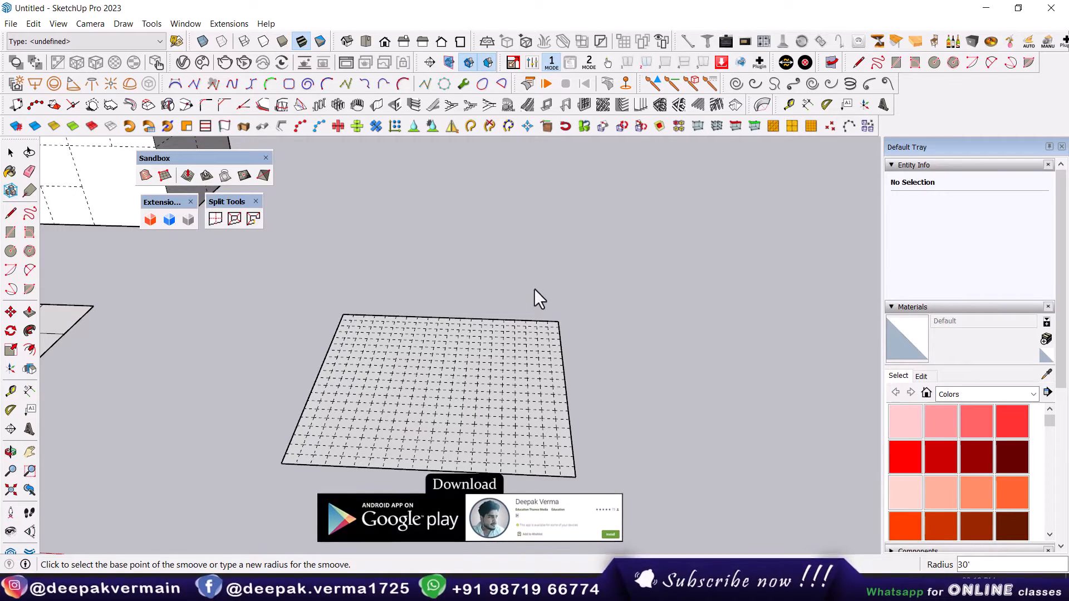
type("1\"")
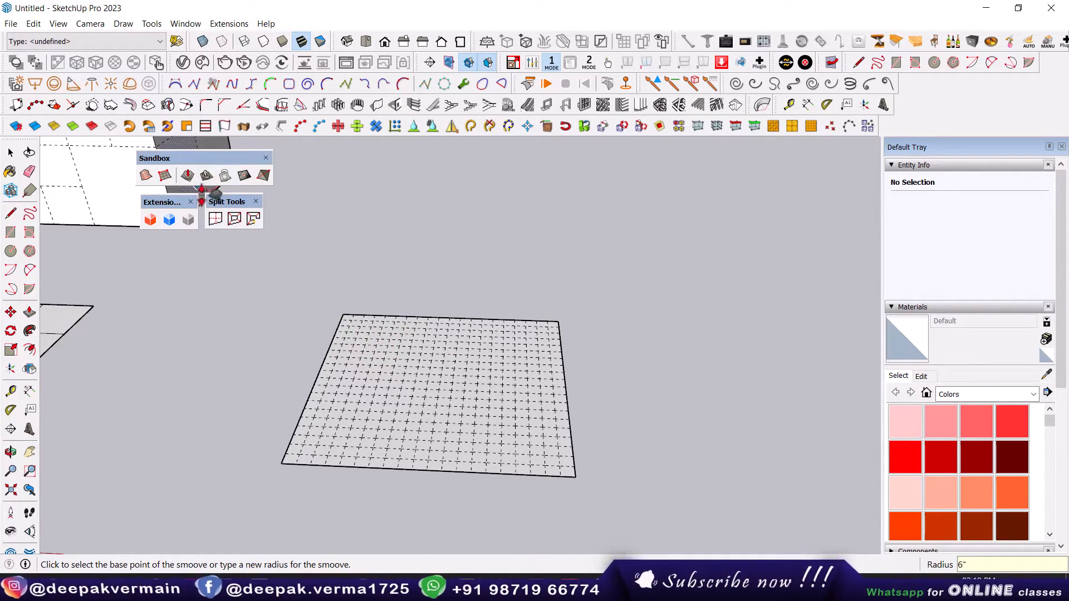
scroll(376, 343, "up", 3)
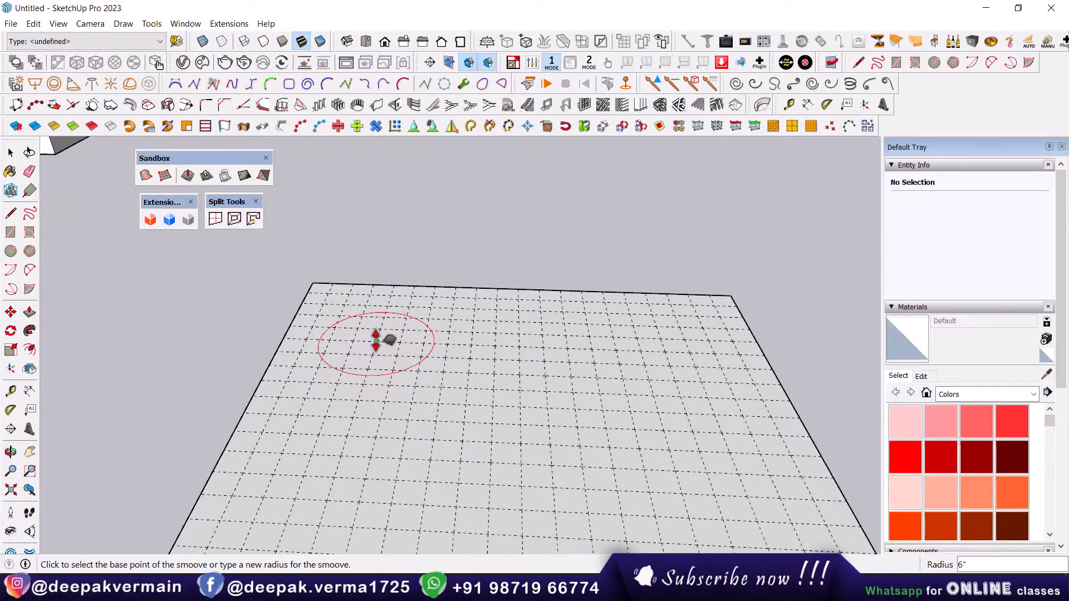
left_click(378, 336)
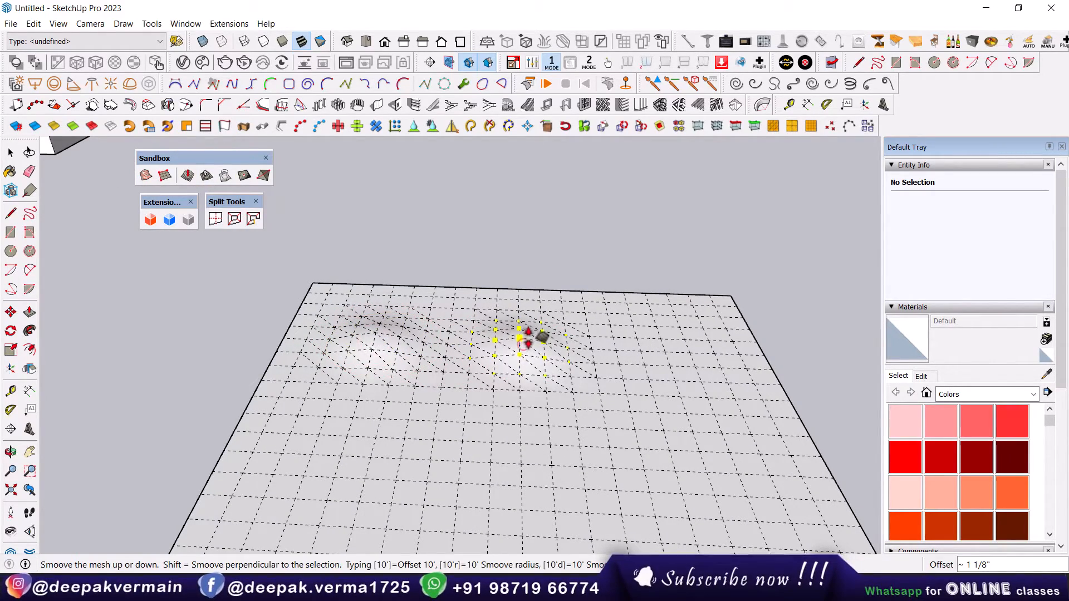
left_click(657, 359)
left_click(650, 369)
Step: Smoove one more hollow and two more bumps into the middle and near area of the divided square
middle_click_drag(650, 370, 543, 280)
left_click(357, 307)
left_click(370, 318)
left_click(554, 292)
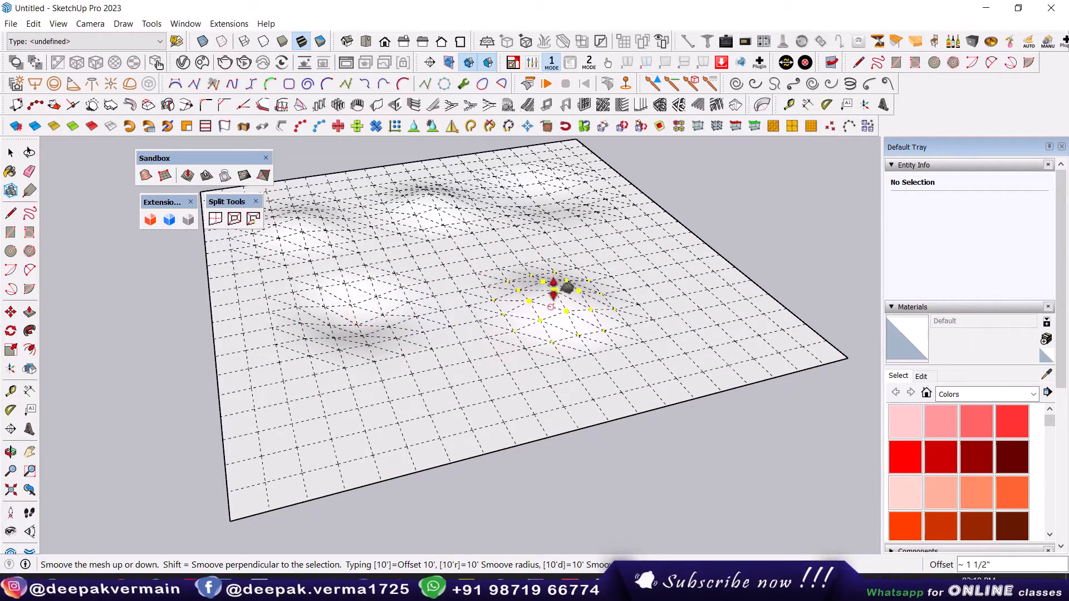
left_click(544, 279)
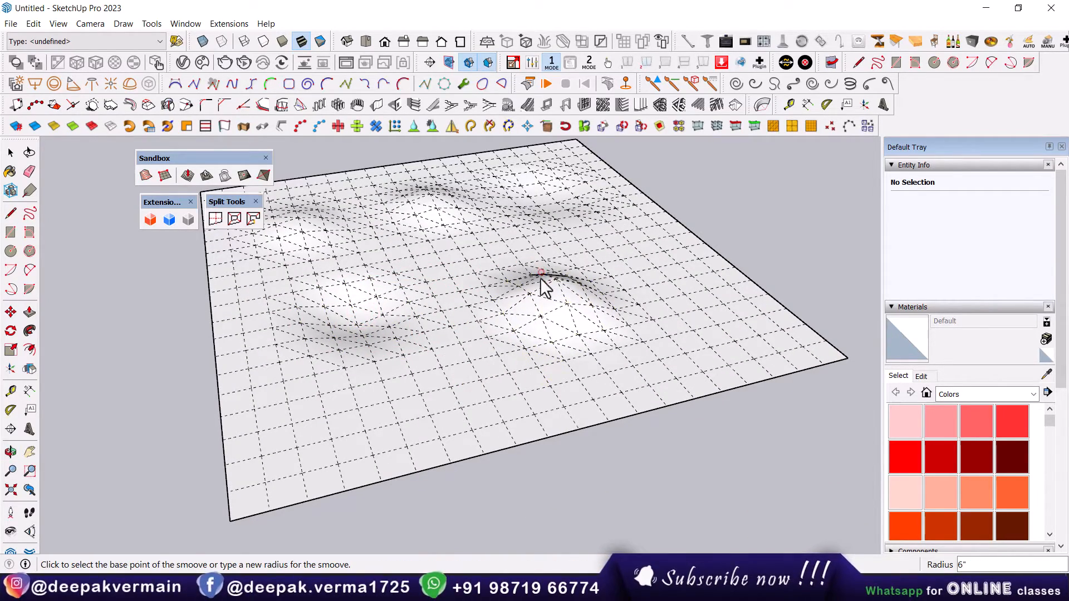
left_click(446, 412)
left_click(444, 396)
middle_click_drag(625, 418, 294, 346)
middle_click_drag(425, 305, 548, 334)
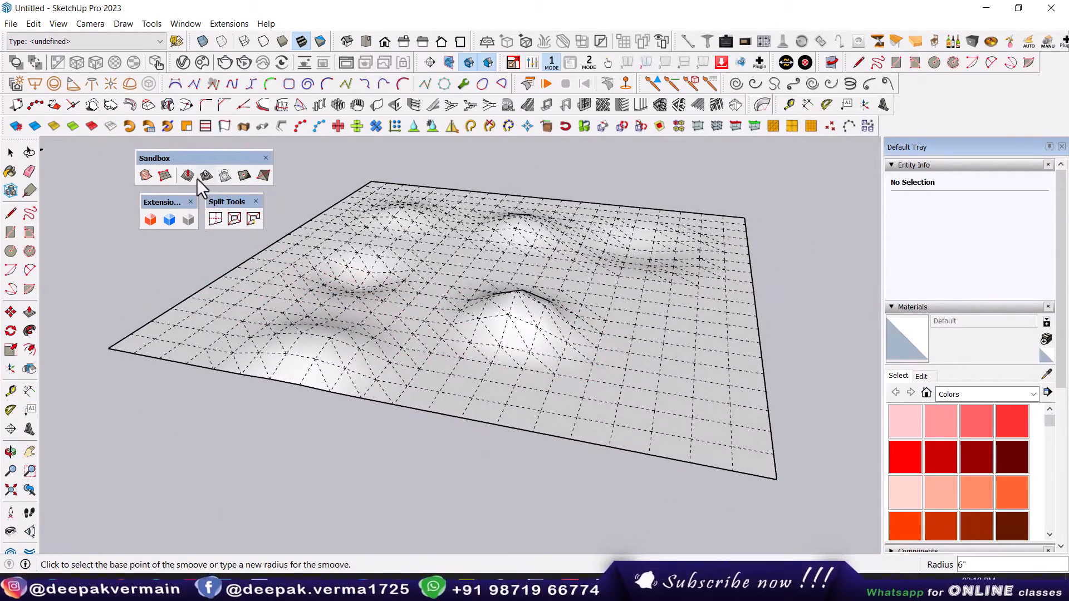
Step: Draw a line joining the inner and outer corners at one corner of the flat square frame
scroll(445, 338, "down", 3)
middle_click_drag(473, 341, 573, 335)
scroll(579, 337, "down", 3)
middle_click_drag(677, 310, 312, 377, "shift")
middle_click_drag(616, 330, 760, 373)
key("space")
scroll(697, 356, "up", 3)
middle_click_drag(696, 356, 628, 413)
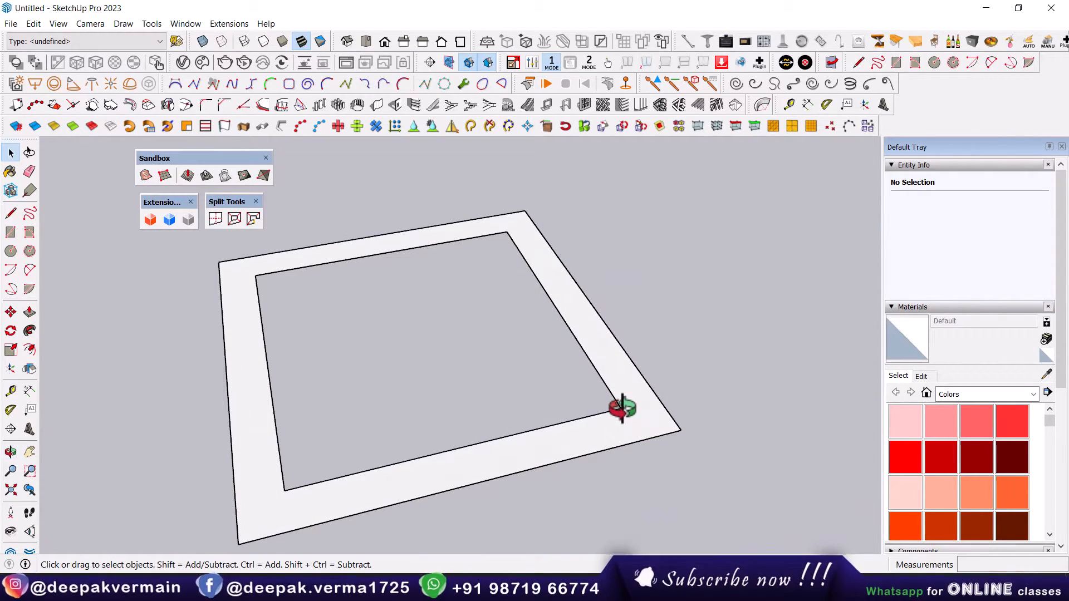
key("l")
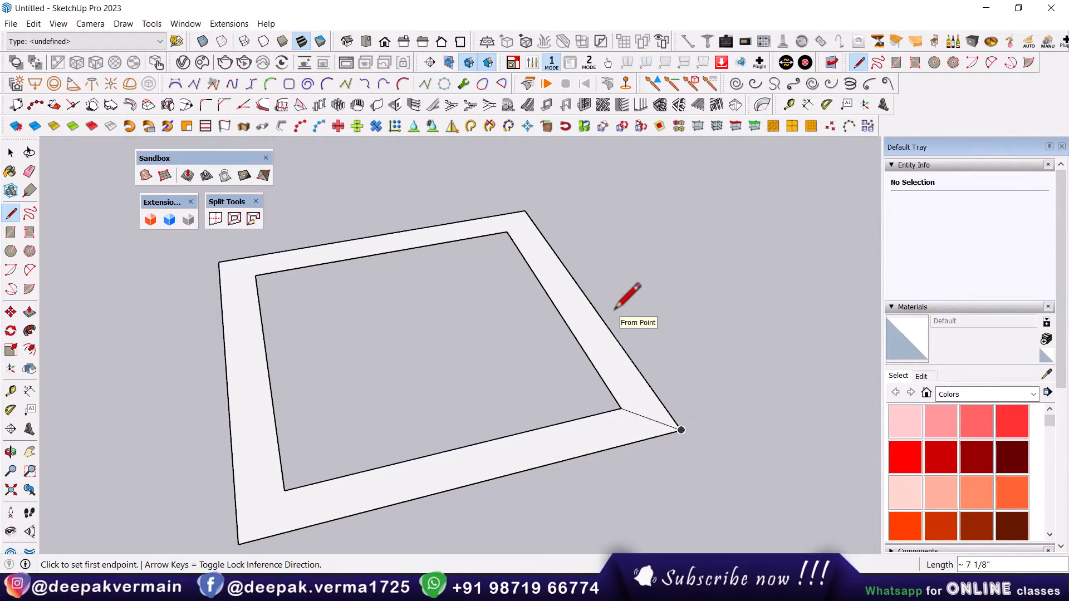
Step: Select the whole frame face and split it at all four corners with the Split Tools closed-ring command
key("space")
left_click(599, 334)
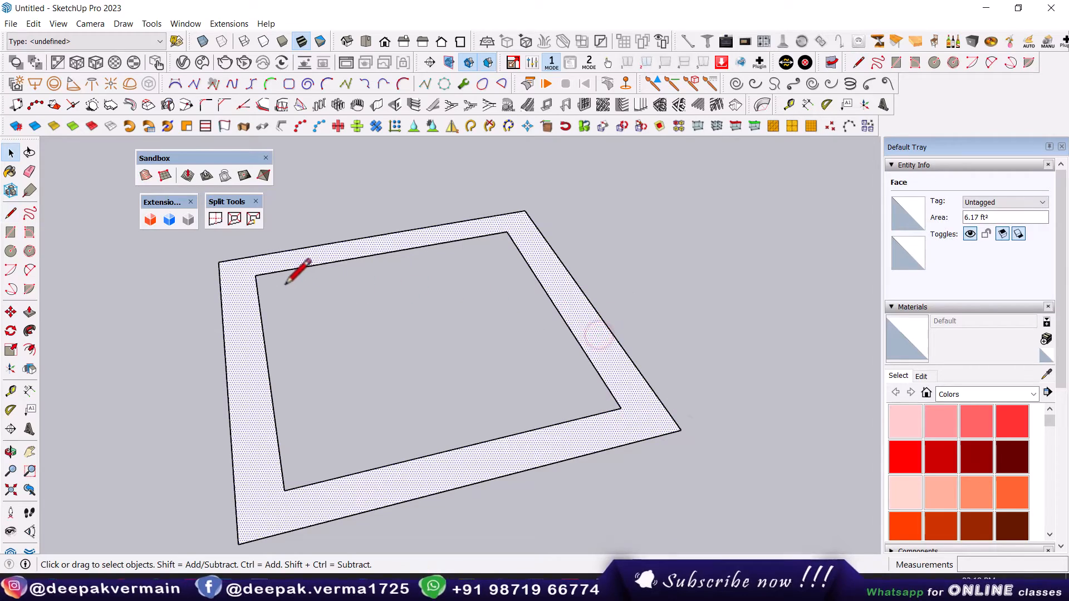
left_click(233, 217)
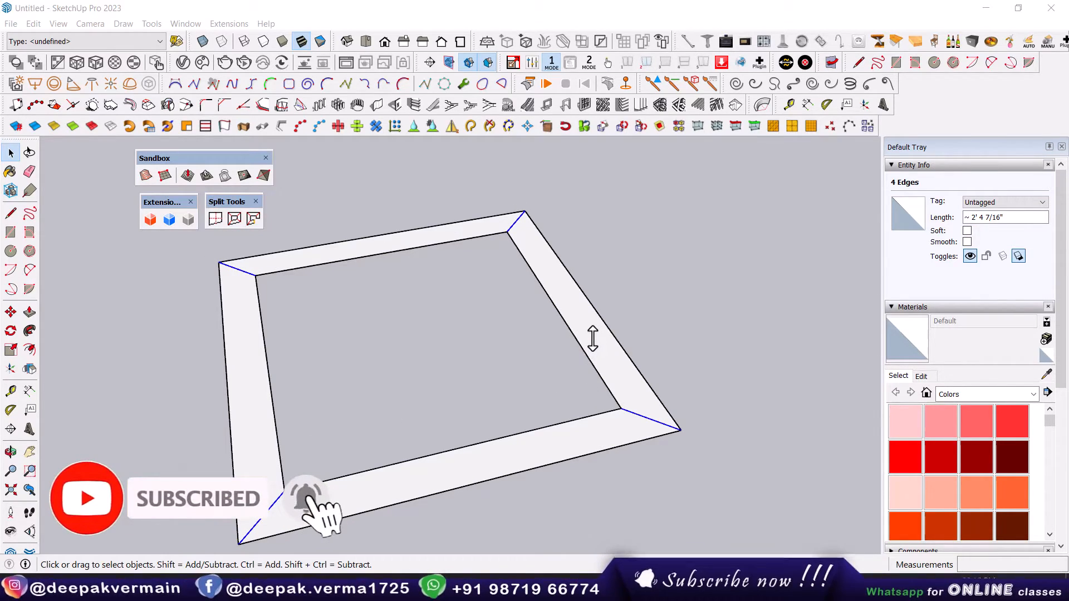
Step: Select the closed circular ring's top face and split it into segments with the Split Tools closed-ring command
scroll(592, 337, "down", 2)
scroll(608, 349, "down", 2)
scroll(592, 346, "up", 3)
mouse_move(749, 346)
middle_mouse_down("shift")
mouse_move(557, 357)
mouse_move(569, 336)
mouse_move(576, 355)
mouse_move(542, 391)
mouse_move(499, 282)
mouse_move(578, 420)
mouse_move(553, 462)
middle_mouse_up("shift")
scroll(568, 336, "up", 3)
scroll(553, 461, "up", 2)
left_click(479, 474)
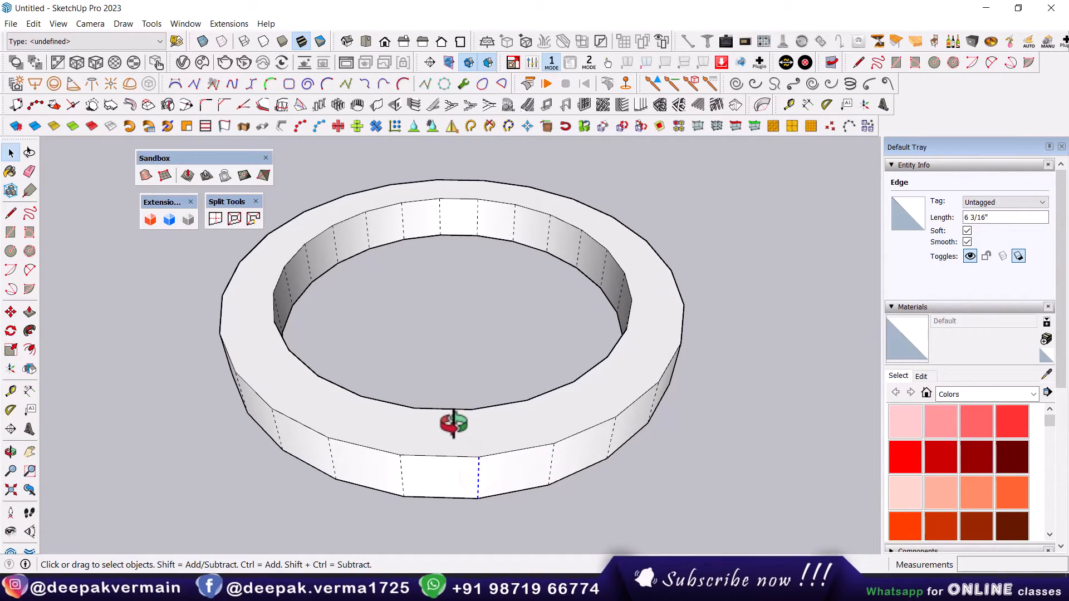
left_click(579, 405)
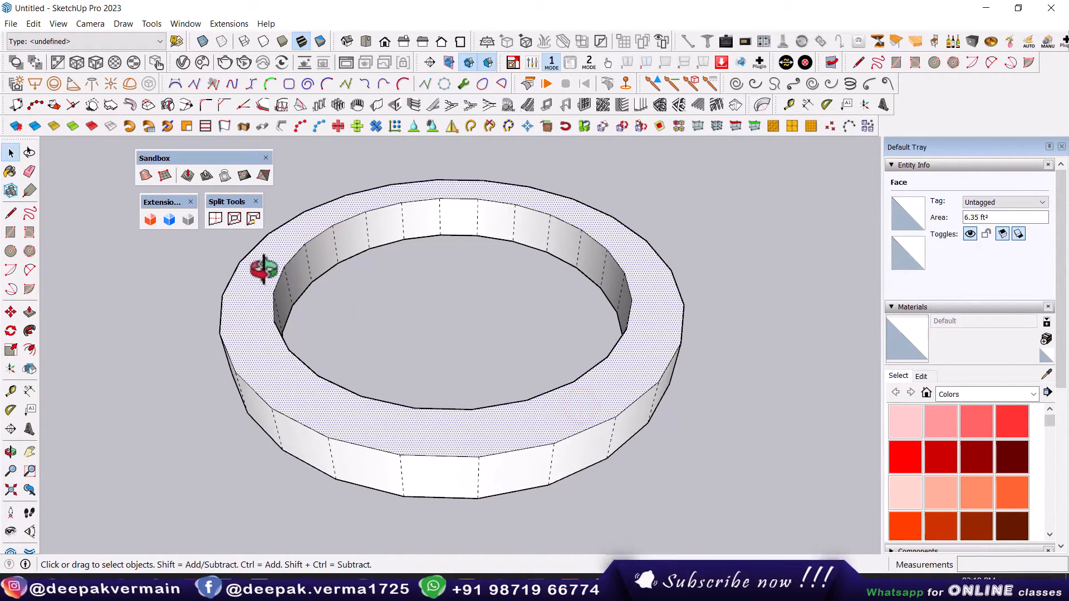
left_click(234, 219)
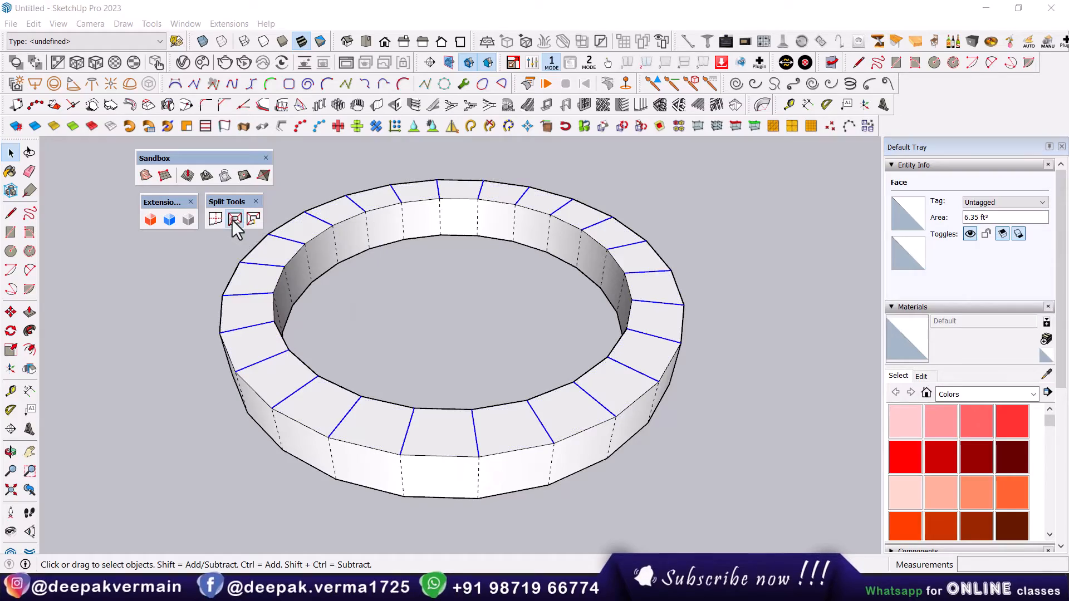
middle_click_drag(685, 429, 714, 444)
Step: Push/Pull alternate top segments around the circular ring upward by about 2 1/16"
key("p")
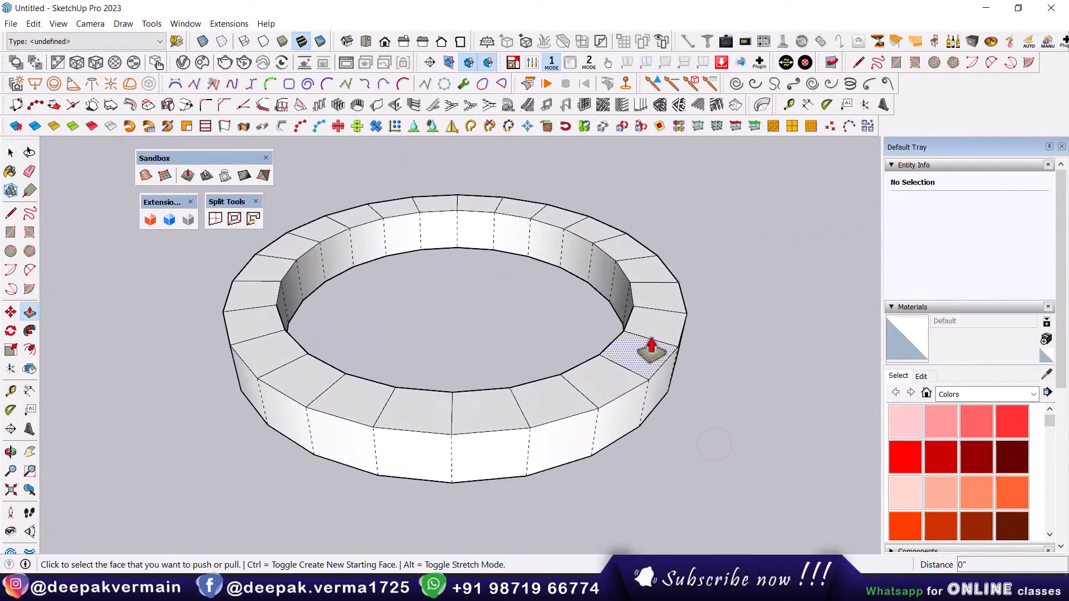
left_click(652, 322)
double_click(604, 378)
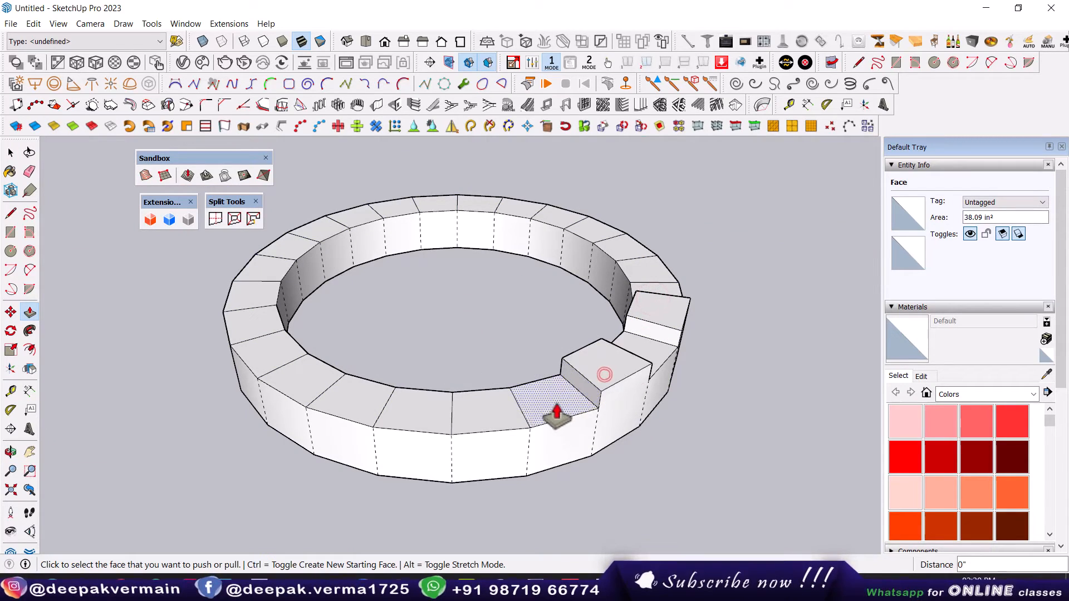
double_click(472, 414)
double_click(362, 422)
double_click(255, 363)
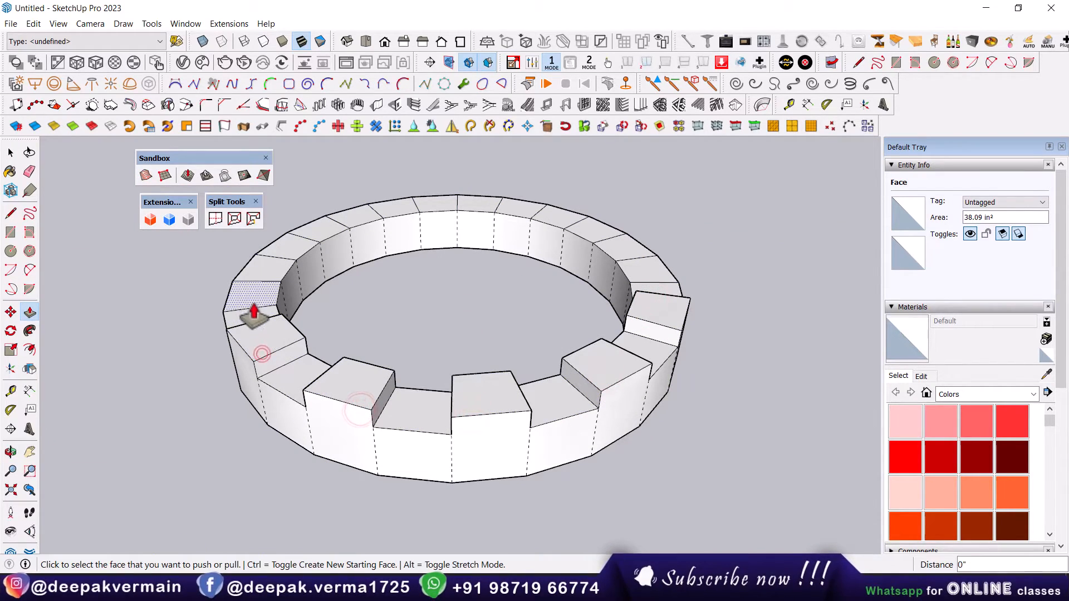
left_click(270, 339)
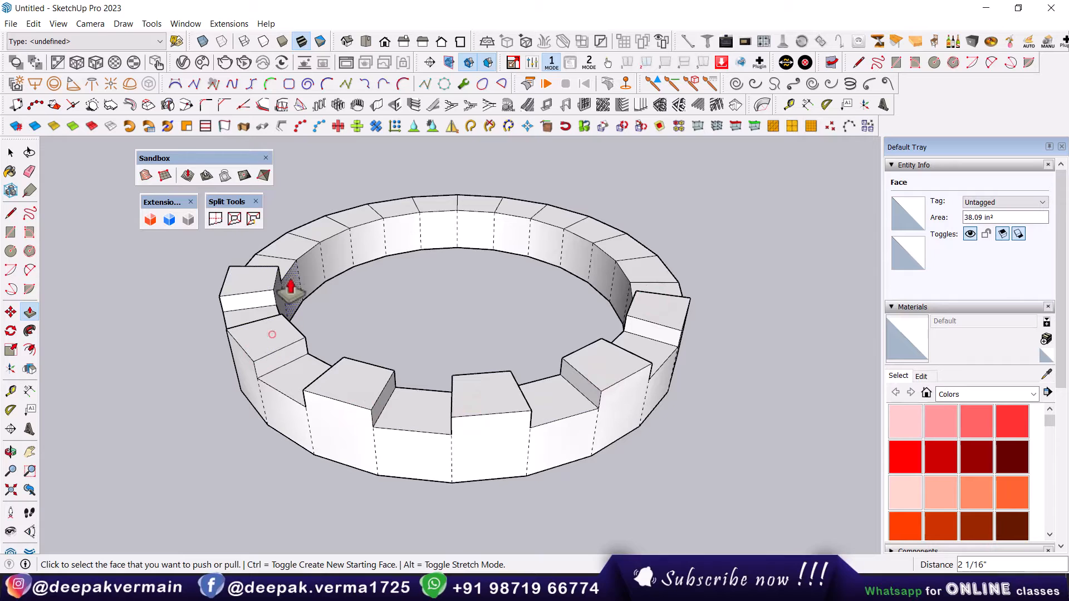
double_click(295, 245)
double_click(360, 226)
double_click(428, 206)
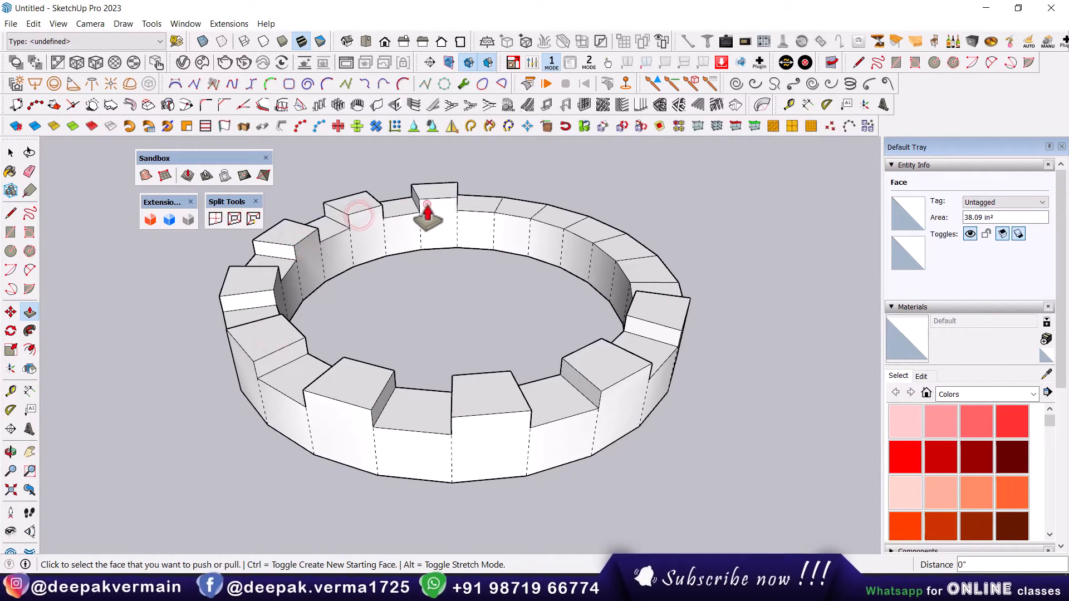
double_click(522, 205)
middle_click_drag(640, 281, 620, 370)
Step: Try to split the open circular ring's top face with the Split Tools SplitDonut command
scroll(687, 397, "down", 2)
middle_click_drag(687, 397, 253, 418, "shift")
middle_click_drag(557, 412, 354, 418, "shift")
middle_click_drag(586, 385, 616, 390)
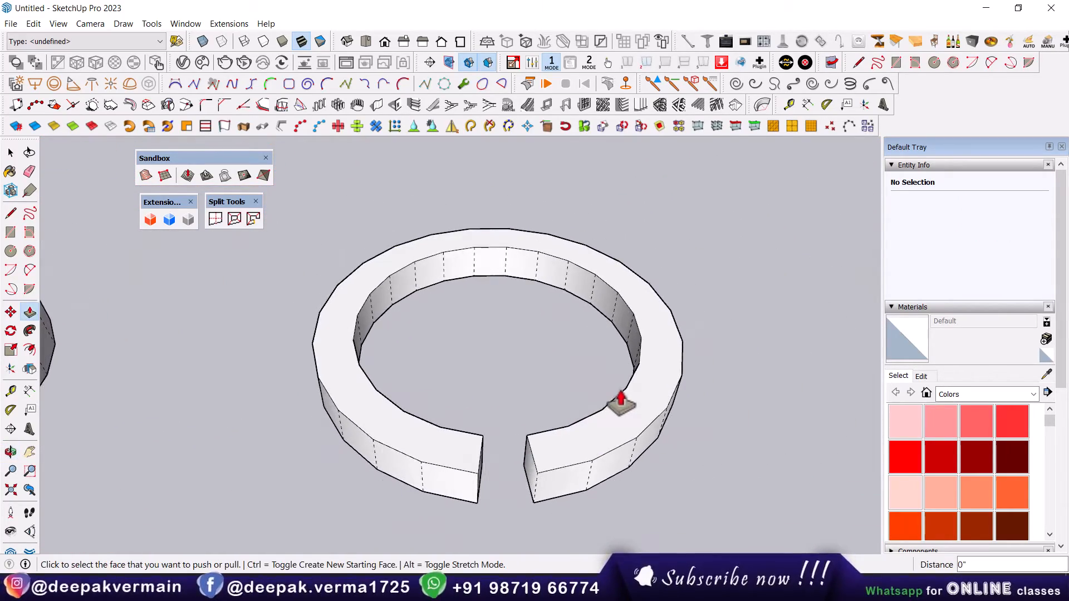
key("space")
left_click(635, 394)
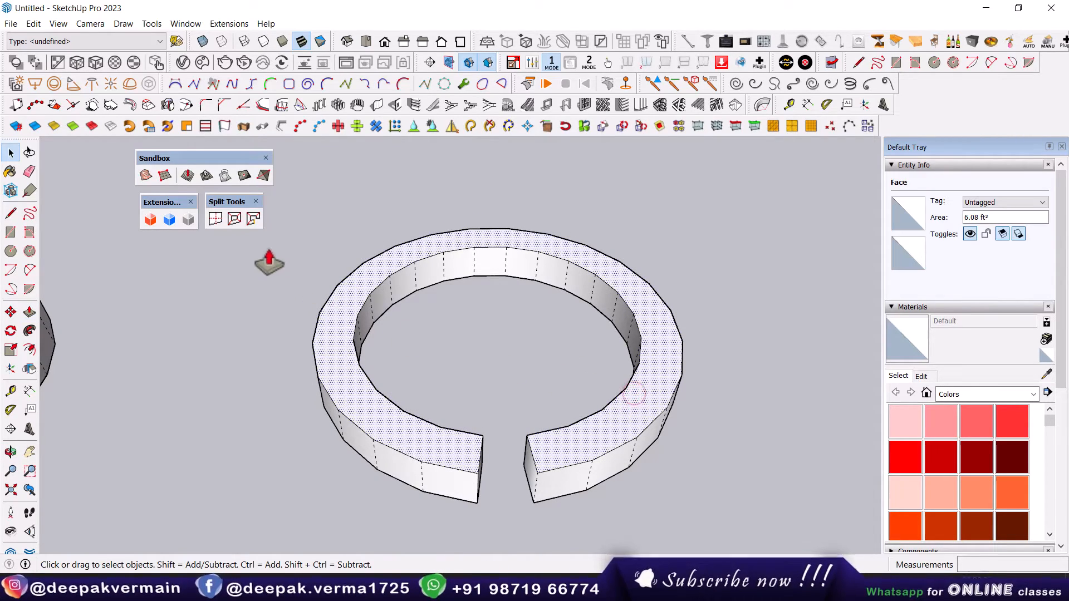
left_click(234, 219)
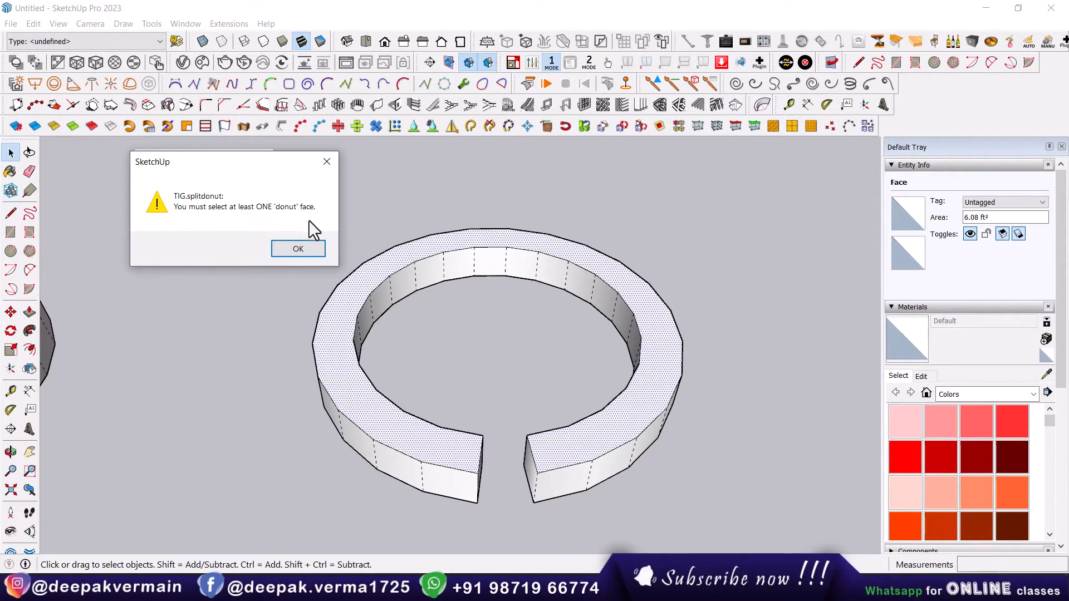
left_click(298, 248)
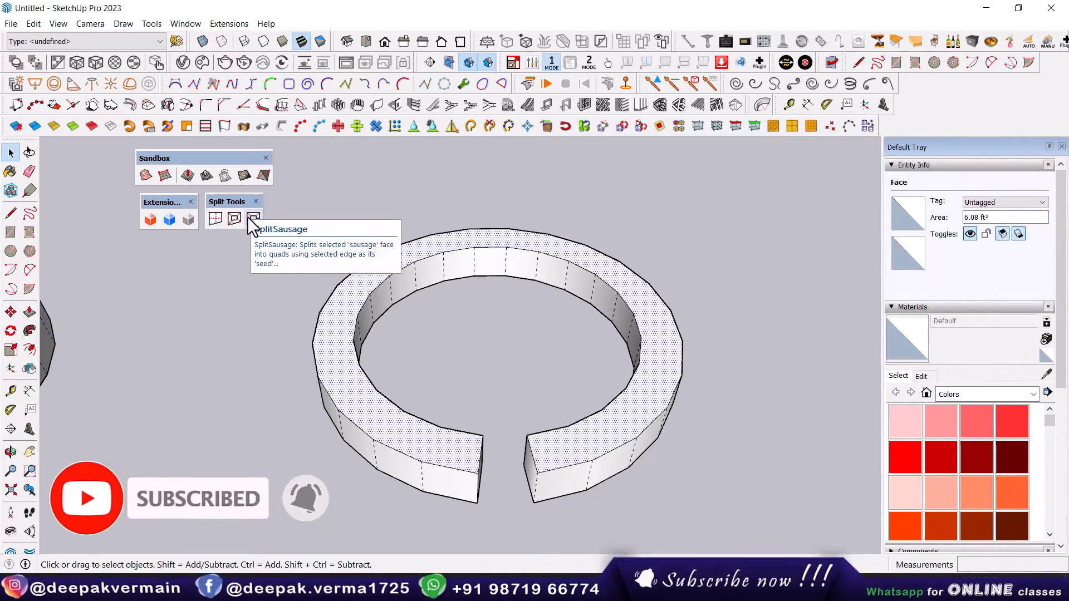
Step: Select one end edge and the top face of the open circular ring and split the face into quads with SplitSausage
left_click(491, 397)
middle_click_drag(491, 396, 424, 451)
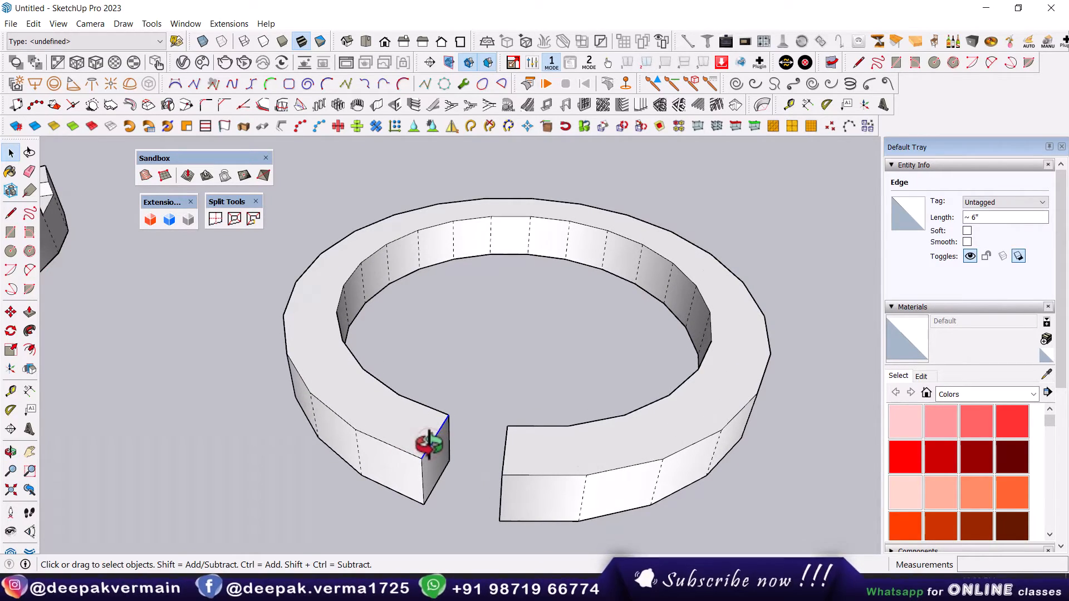
left_click(346, 393, "ctrl")
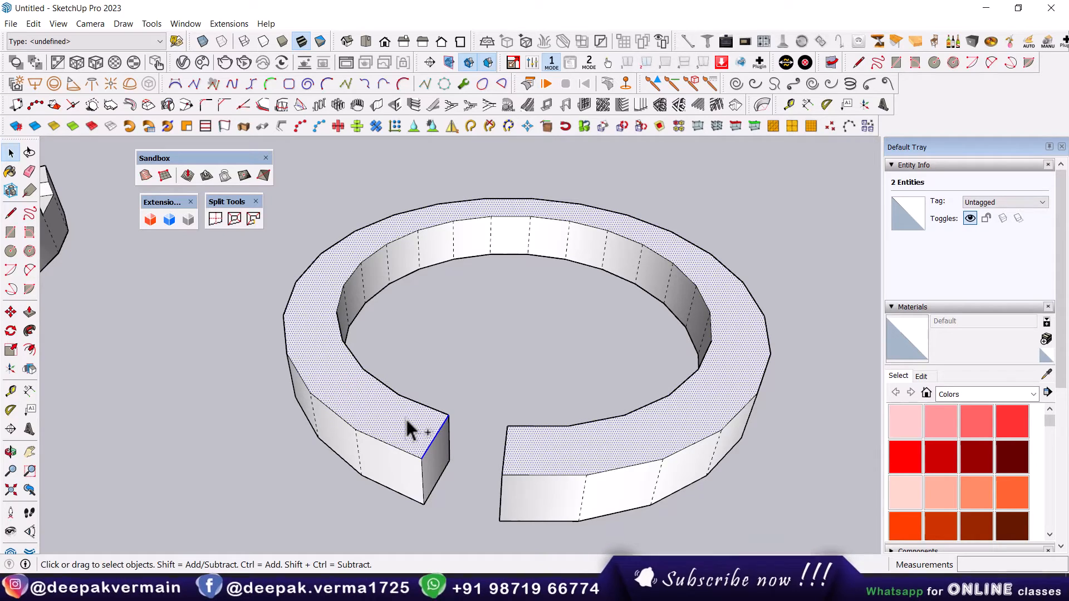
left_click(255, 221)
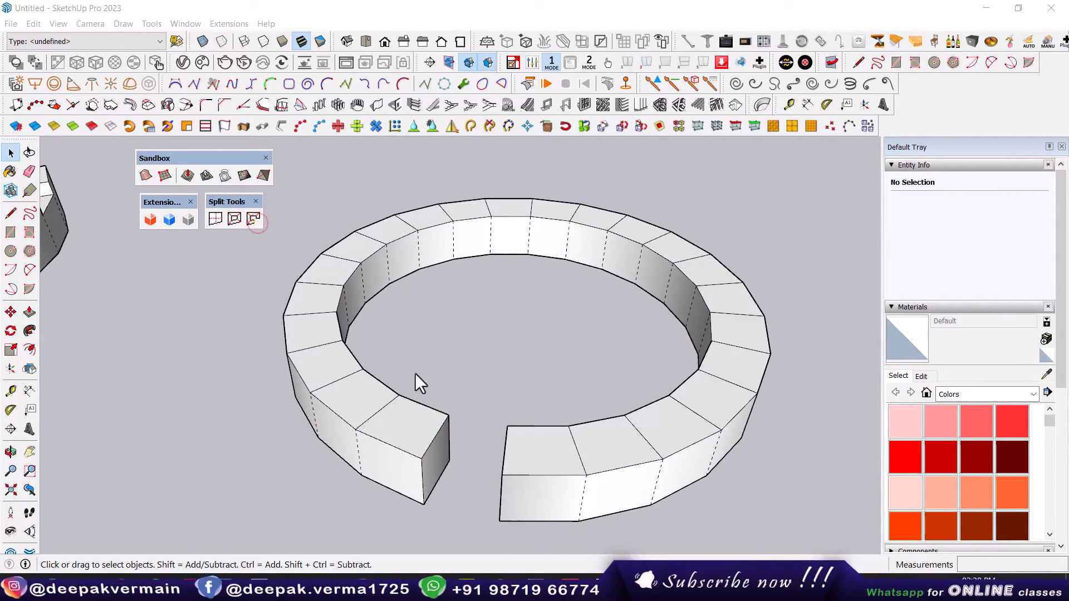
mouse_move(485, 471)
middle_mouse_down()
mouse_move(446, 458)
mouse_move(459, 353)
middle_mouse_up()
middle_click_drag(475, 419, 470, 340)
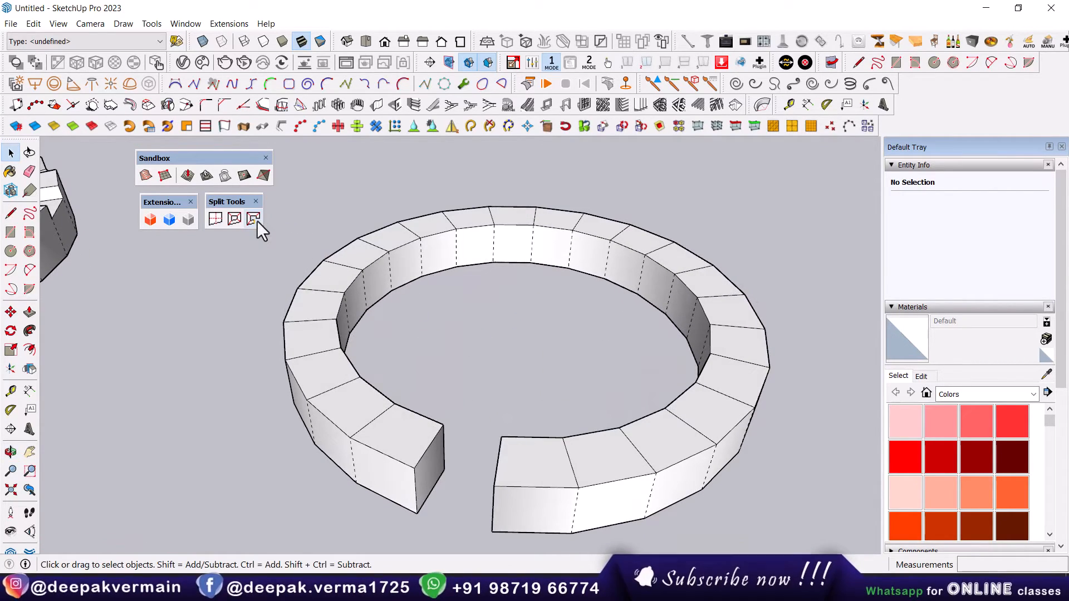
Step: Select the top face of the bent four-segment bar and try to split it with the SplitDonut command
scroll(353, 287, "down", 5)
middle_click_drag(476, 315, 551, 324)
left_click(538, 311)
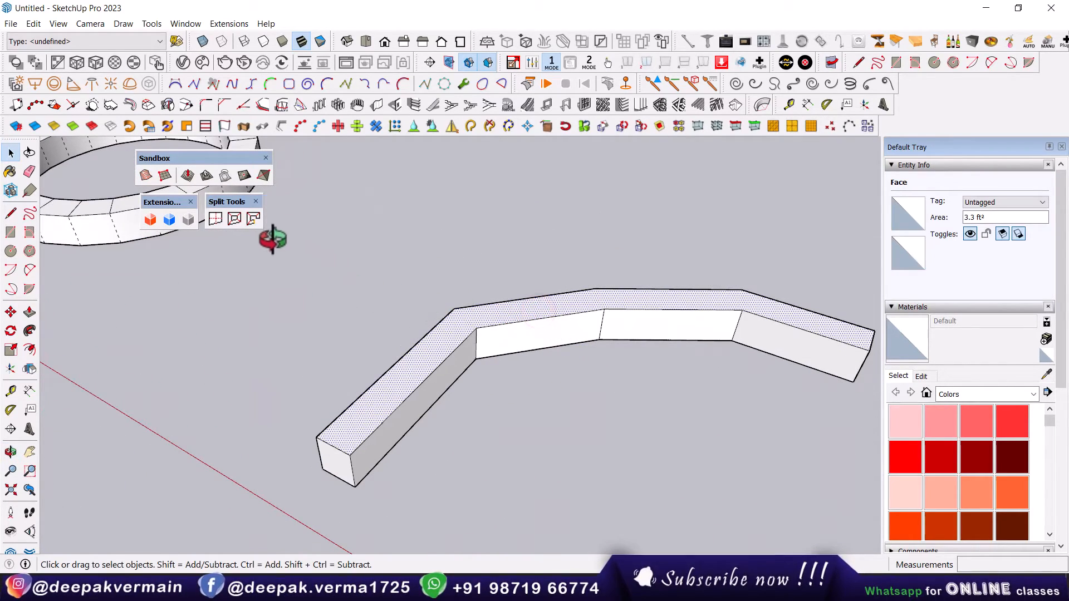
left_click(238, 219)
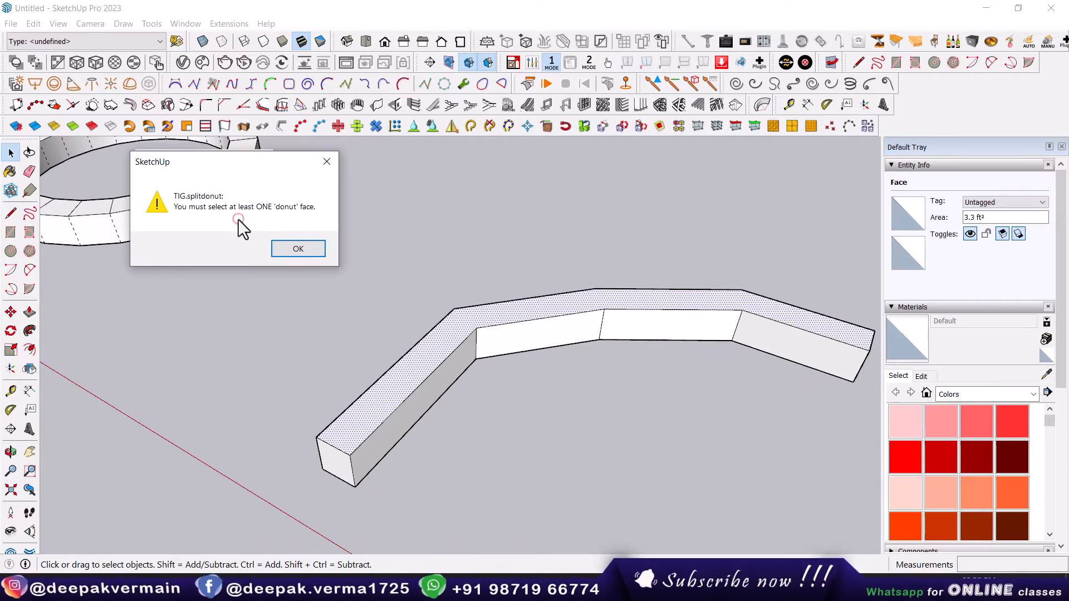
left_click(313, 249)
Step: Add the bar's end edge to the selected top face and split the face at its bends with SplitSausage
scroll(356, 450, "down", 2)
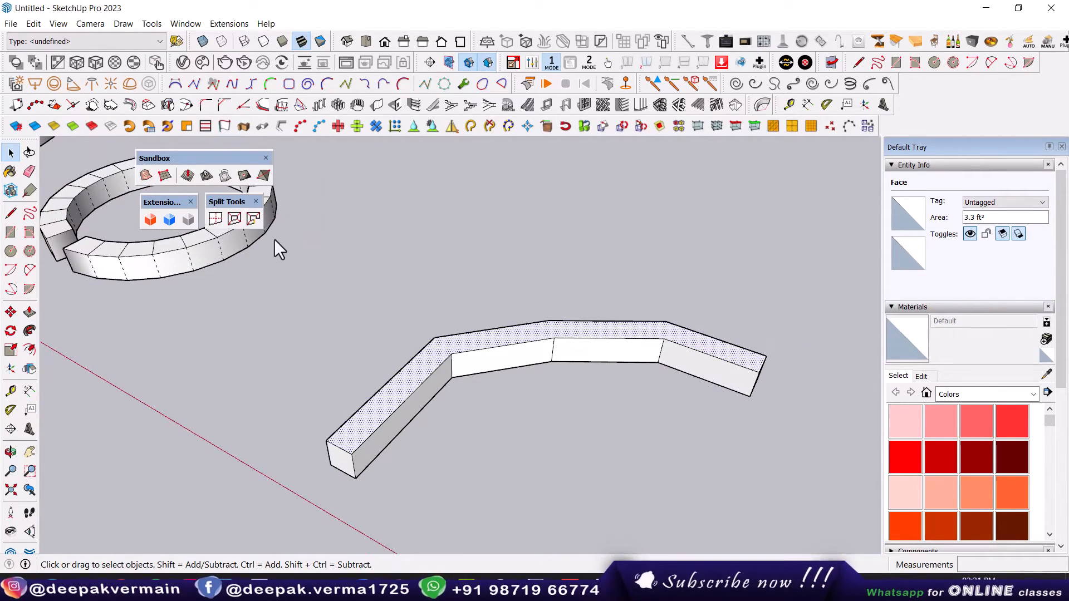
scroll(349, 451, "up", 2)
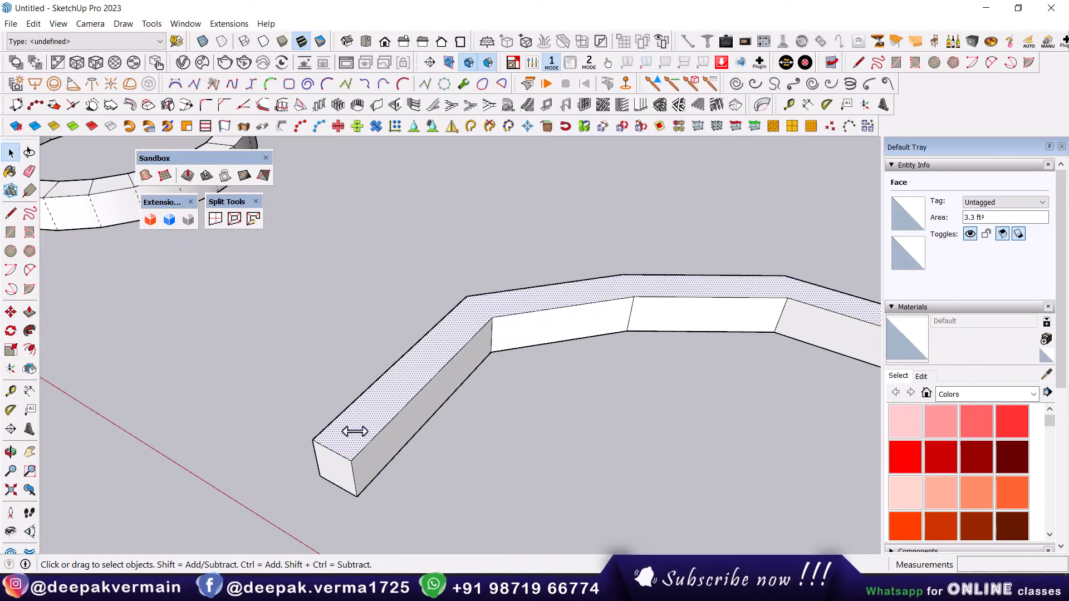
left_click(333, 450, "ctrl")
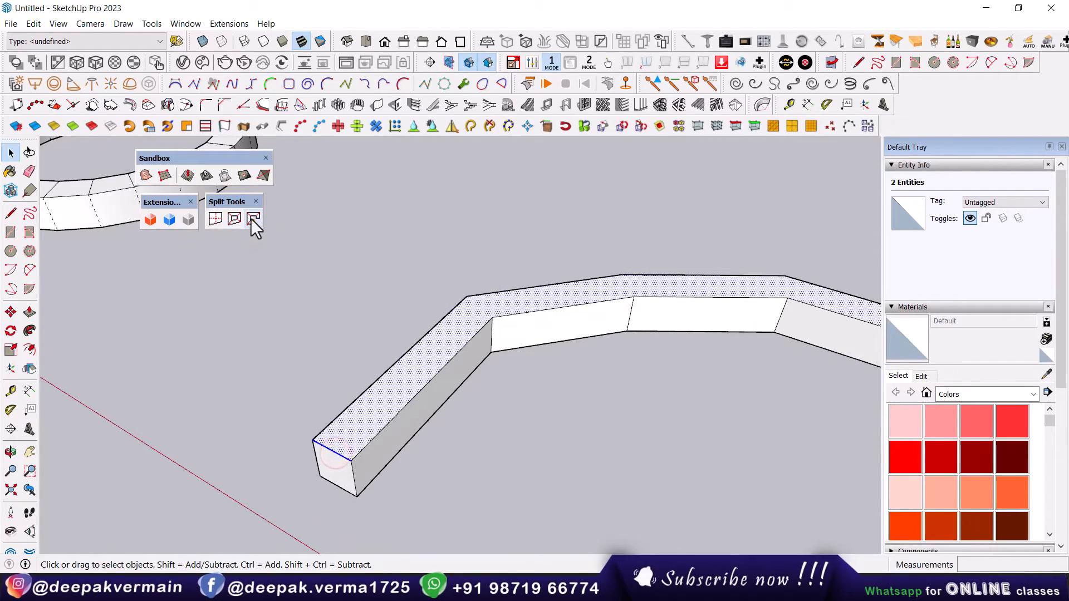
left_click(253, 220)
scroll(534, 377, "down", 2)
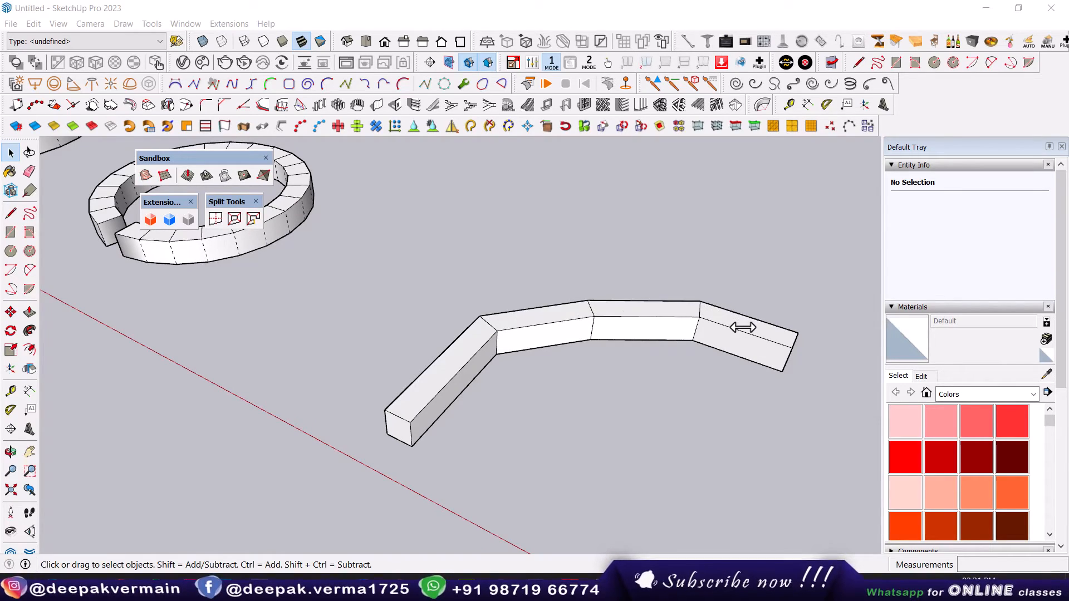
Step: Select the arch trim's front face and one bottom edge on the arched wall and split the face into segments with SplitSausage
scroll(744, 336, "down", 4)
middle_click_drag(744, 341, 650, 318, "shift")
scroll(650, 318, "down", 2)
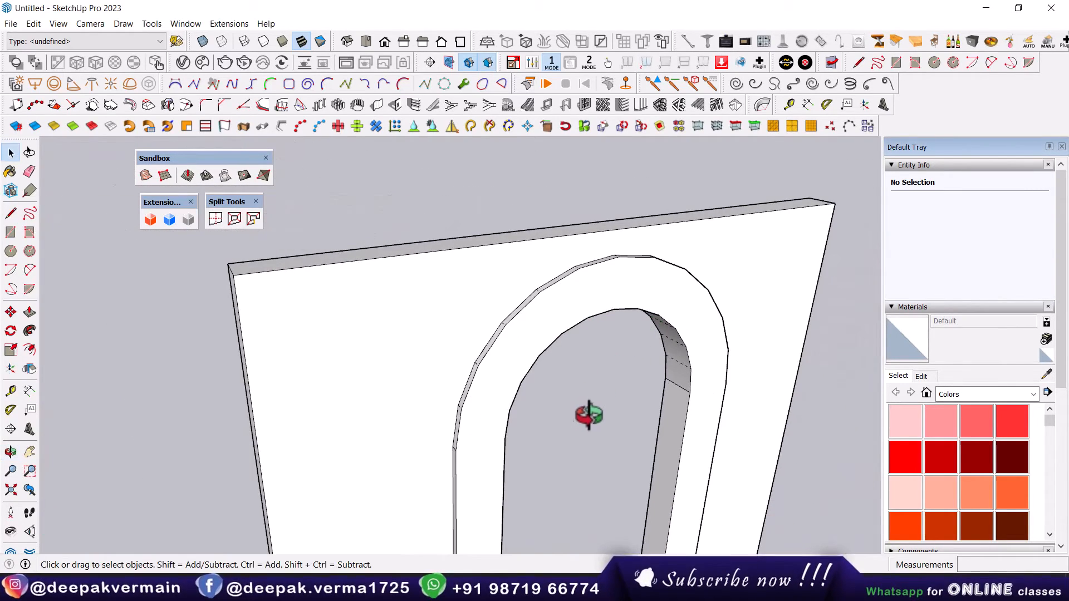
middle_click_drag(589, 415, 573, 277)
scroll(573, 277, "down", 3)
middle_click_drag(550, 357, 511, 330)
scroll(511, 329, "up", 2)
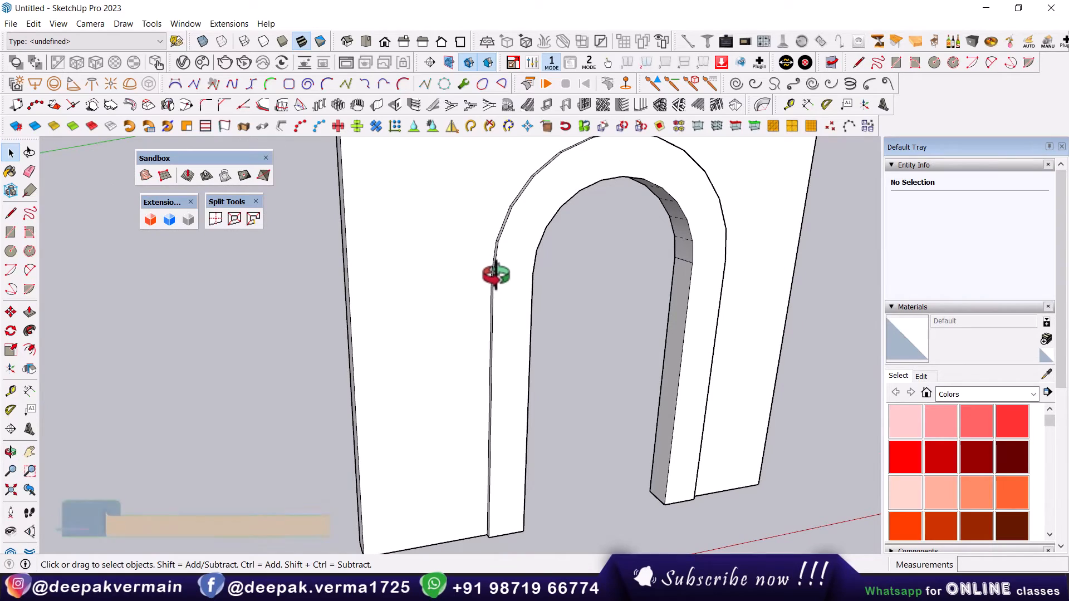
scroll(501, 274, "up", 5)
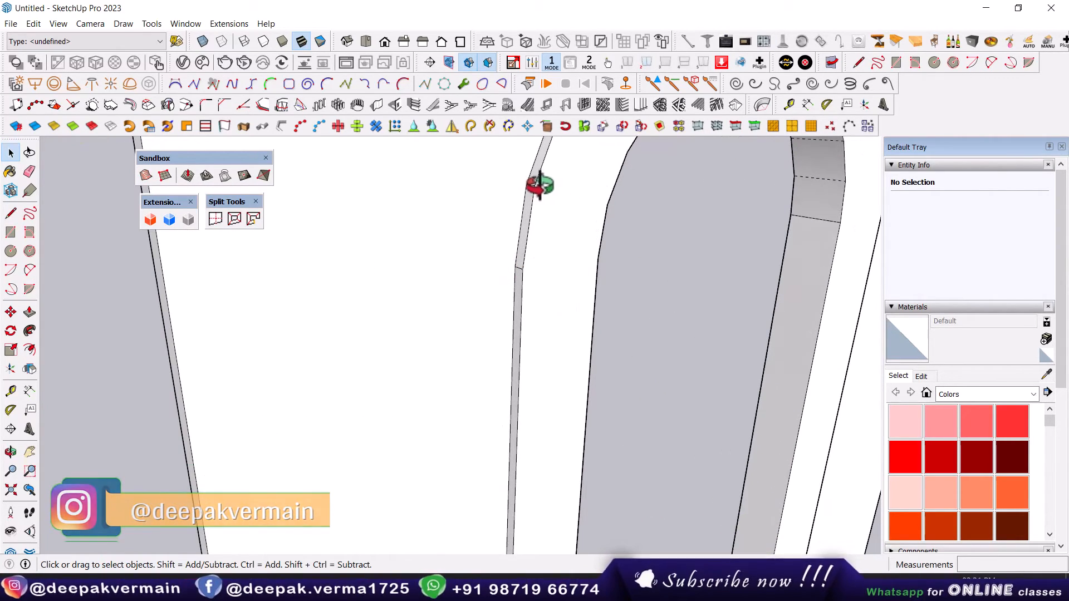
scroll(604, 208, "down", 2)
scroll(605, 207, "down", 1)
middle_click_drag(562, 233, 436, 270)
scroll(437, 270, "down", 2)
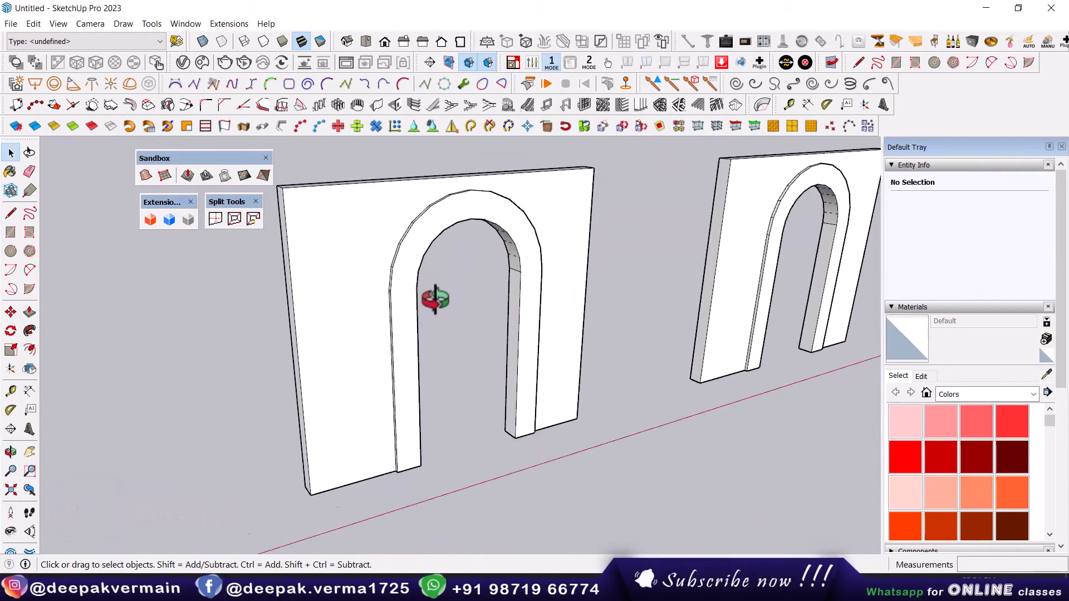
scroll(434, 312, "up", 2)
middle_click_drag(397, 329, 470, 284)
left_click(453, 287)
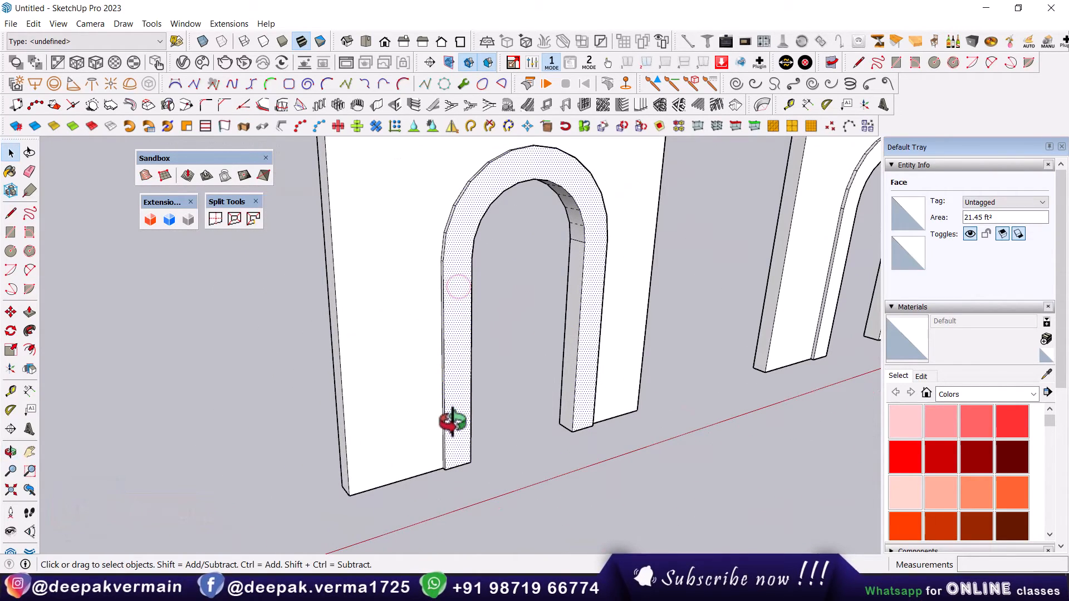
left_click(456, 464, "ctrl")
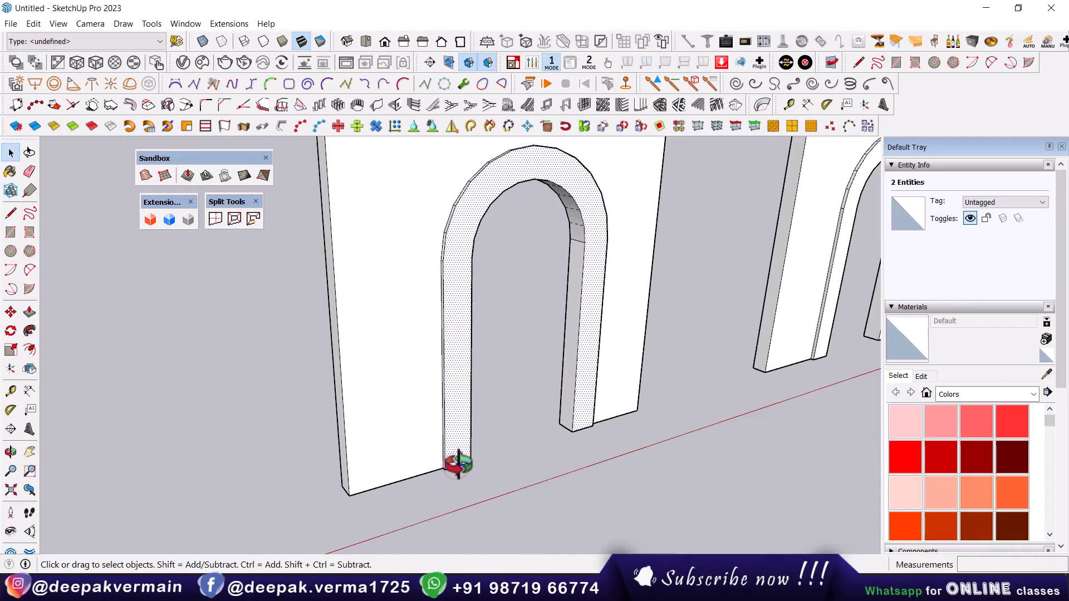
left_click(252, 220)
Step: Push/Pull alternate segments around the curved part of the arch trim outward by the same distance
scroll(541, 214, "up", 3)
middle_click_drag(540, 212, 509, 270)
key("p")
left_click(422, 310)
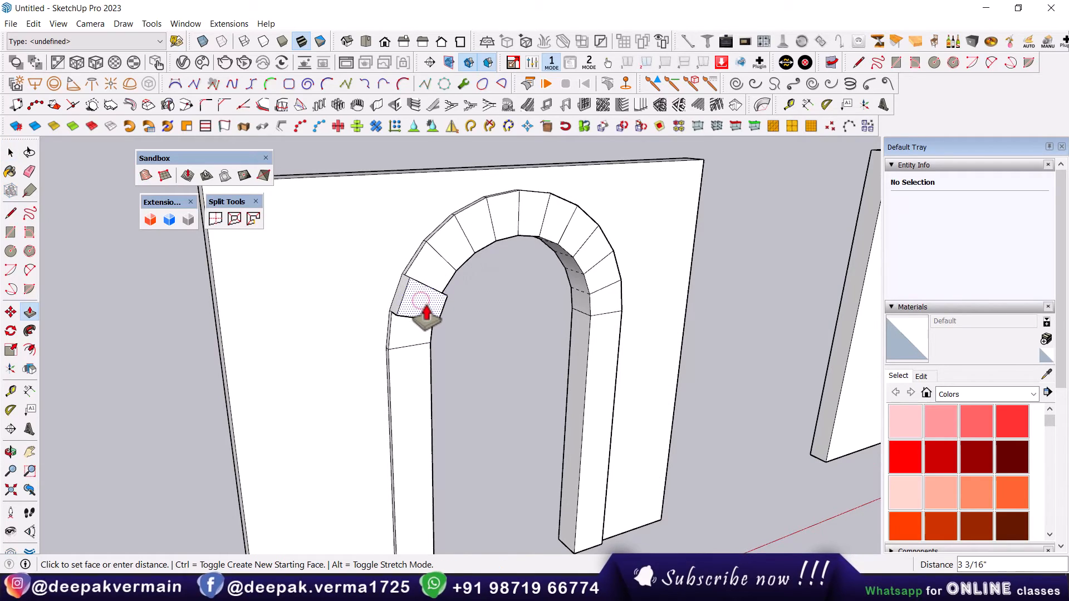
key("Escape")
left_click(411, 333)
left_click(408, 330)
double_click(428, 298)
double_click(445, 267)
double_click(476, 234)
double_click(528, 215)
double_click(574, 231)
double_click(609, 270)
Step: Review the split models in turn, from the arched wall past the rings and frame to the gridded squares and cube
mouse_move(609, 330)
middle_mouse_down()
mouse_move(421, 285)
mouse_move(237, 339)
mouse_move(606, 318)
middle_mouse_up()
scroll(611, 351, "down", 3)
scroll(611, 351, "down", 4)
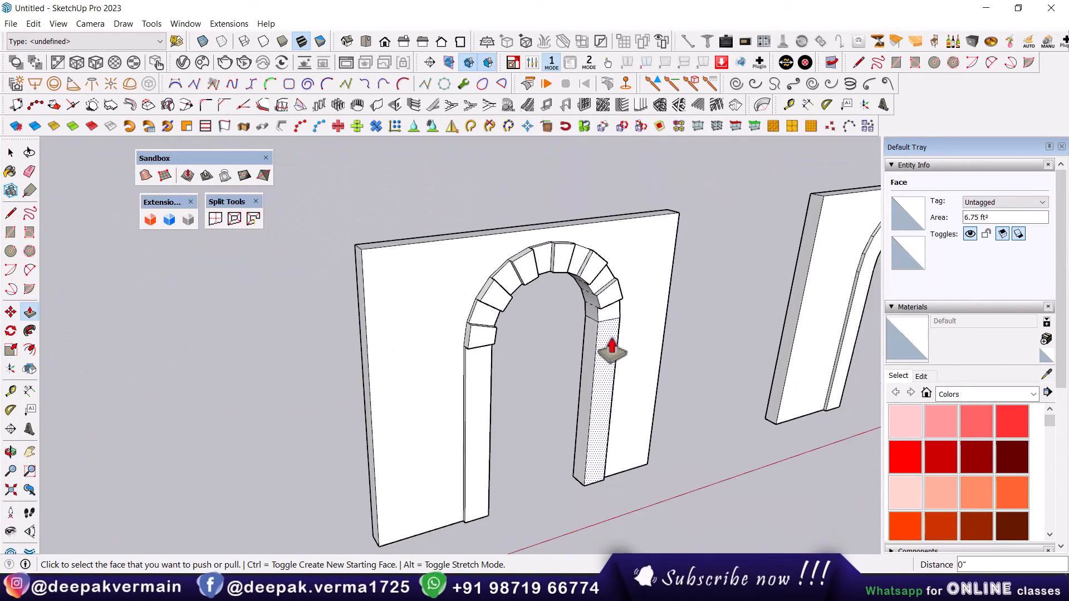
scroll(566, 365, "down", 2)
middle_click_drag(566, 365, 599, 360, "shift")
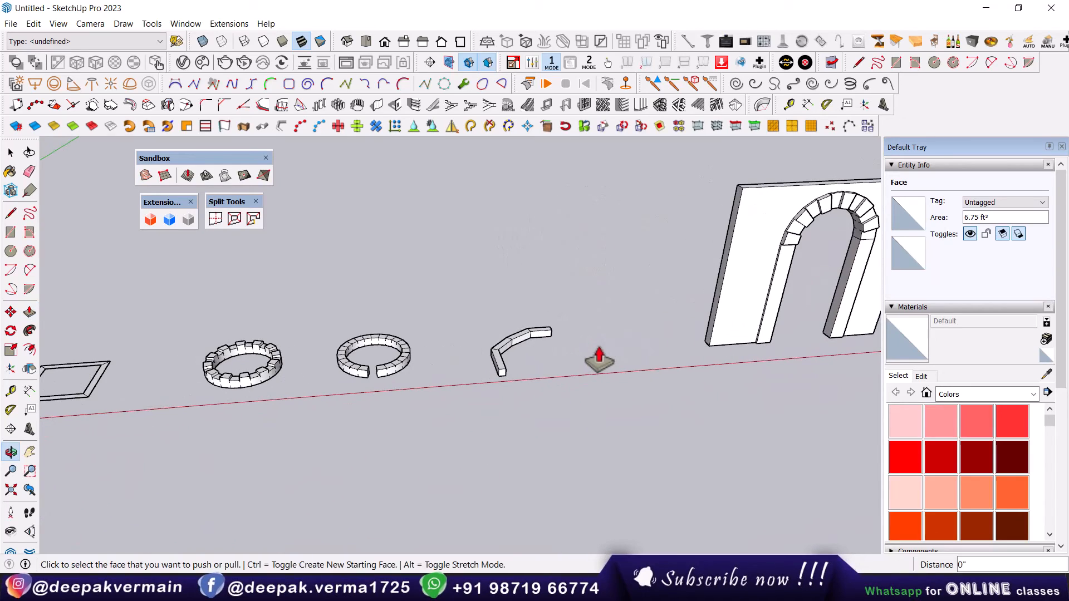
middle_click_drag(260, 419, 632, 330, "shift")
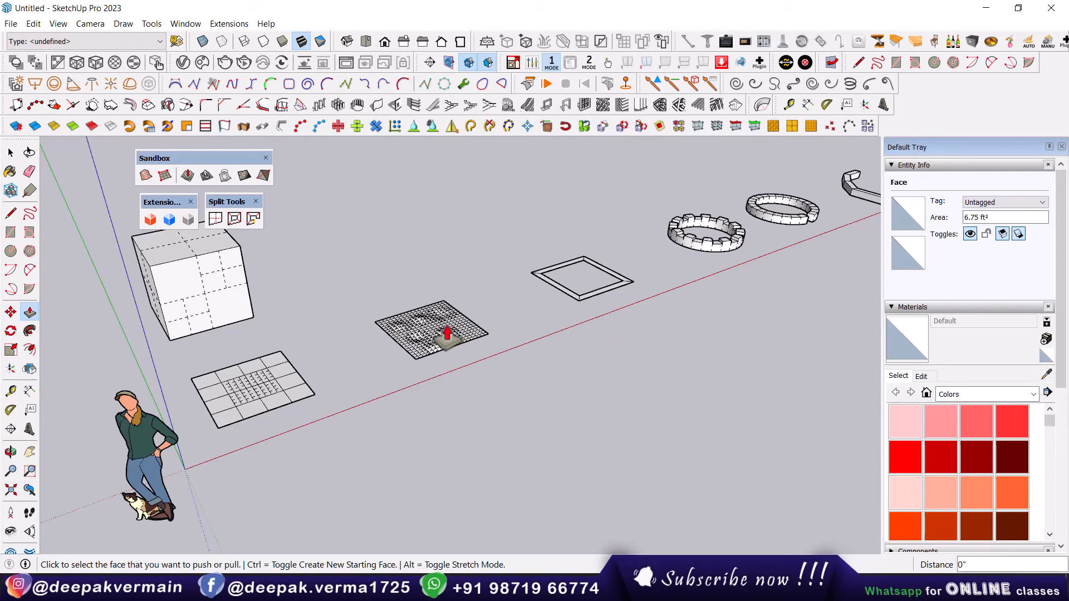
scroll(432, 330, "up", 3)
middle_click_drag(401, 329, 533, 329, "shift")
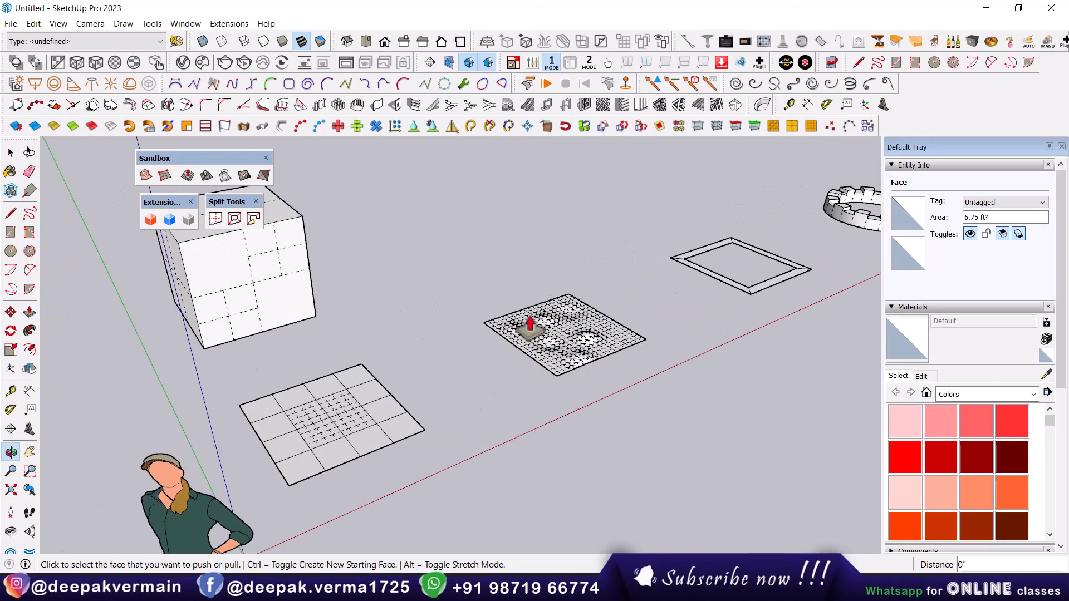